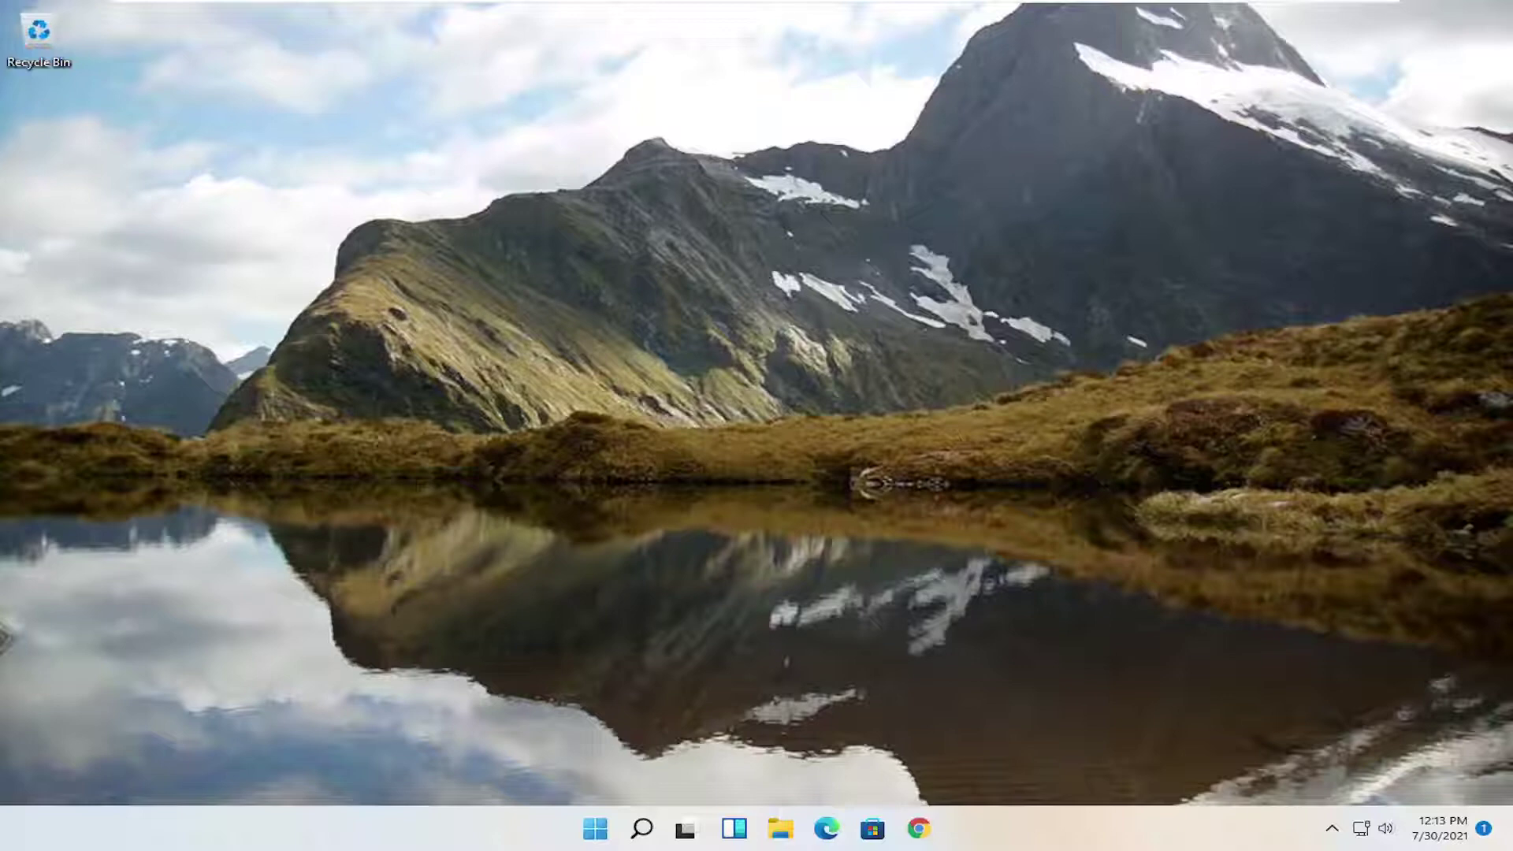
- Find Registry Editor with the search term regedit, run it as administrator and allow it to make changes
click(596, 828)
click(596, 829)
click(596, 829)
text(regedit)
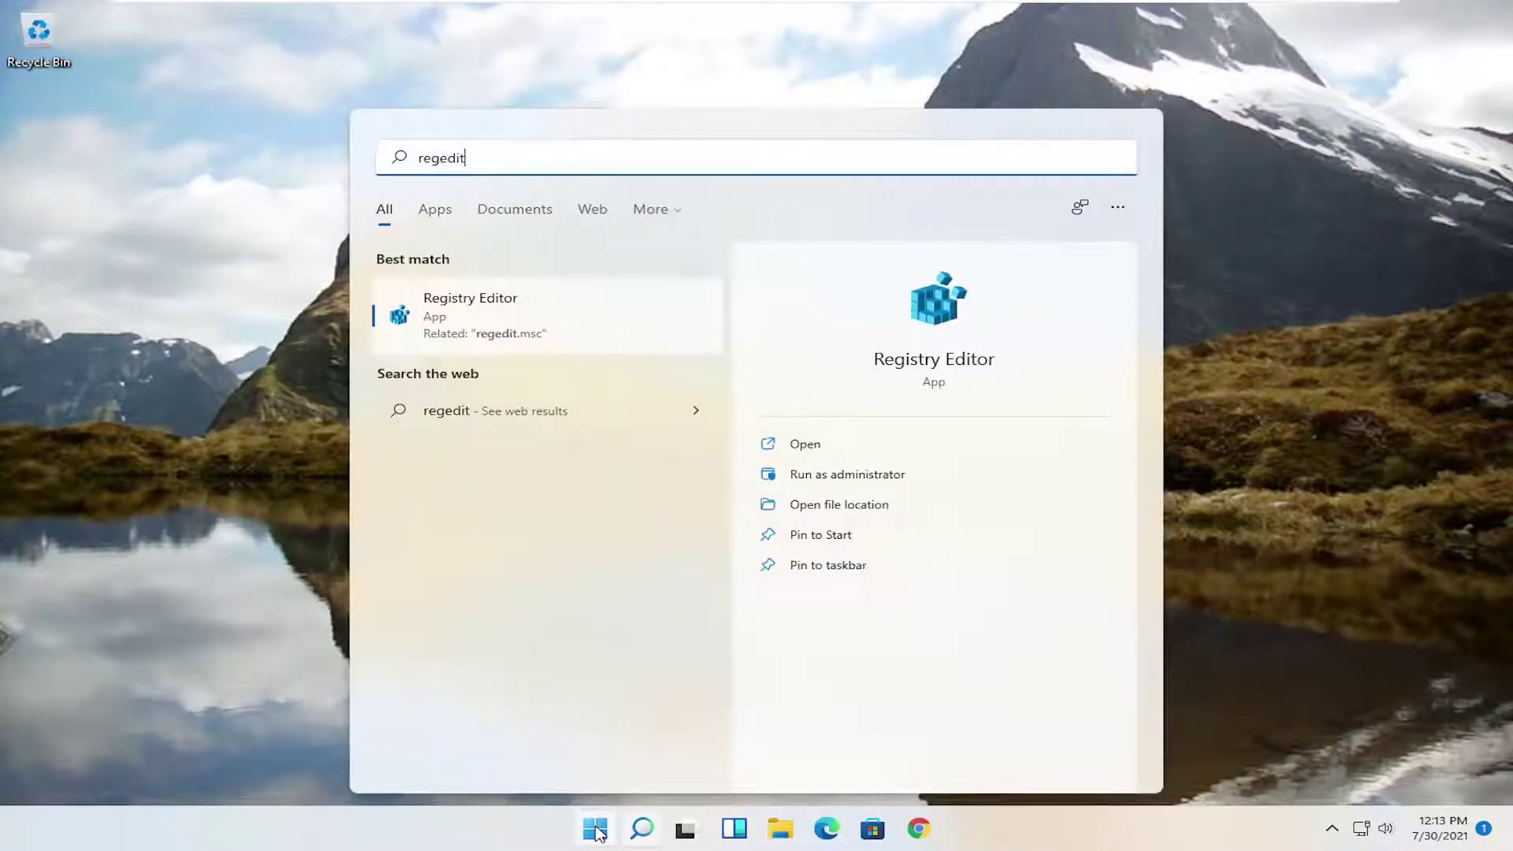
right_click(454, 330)
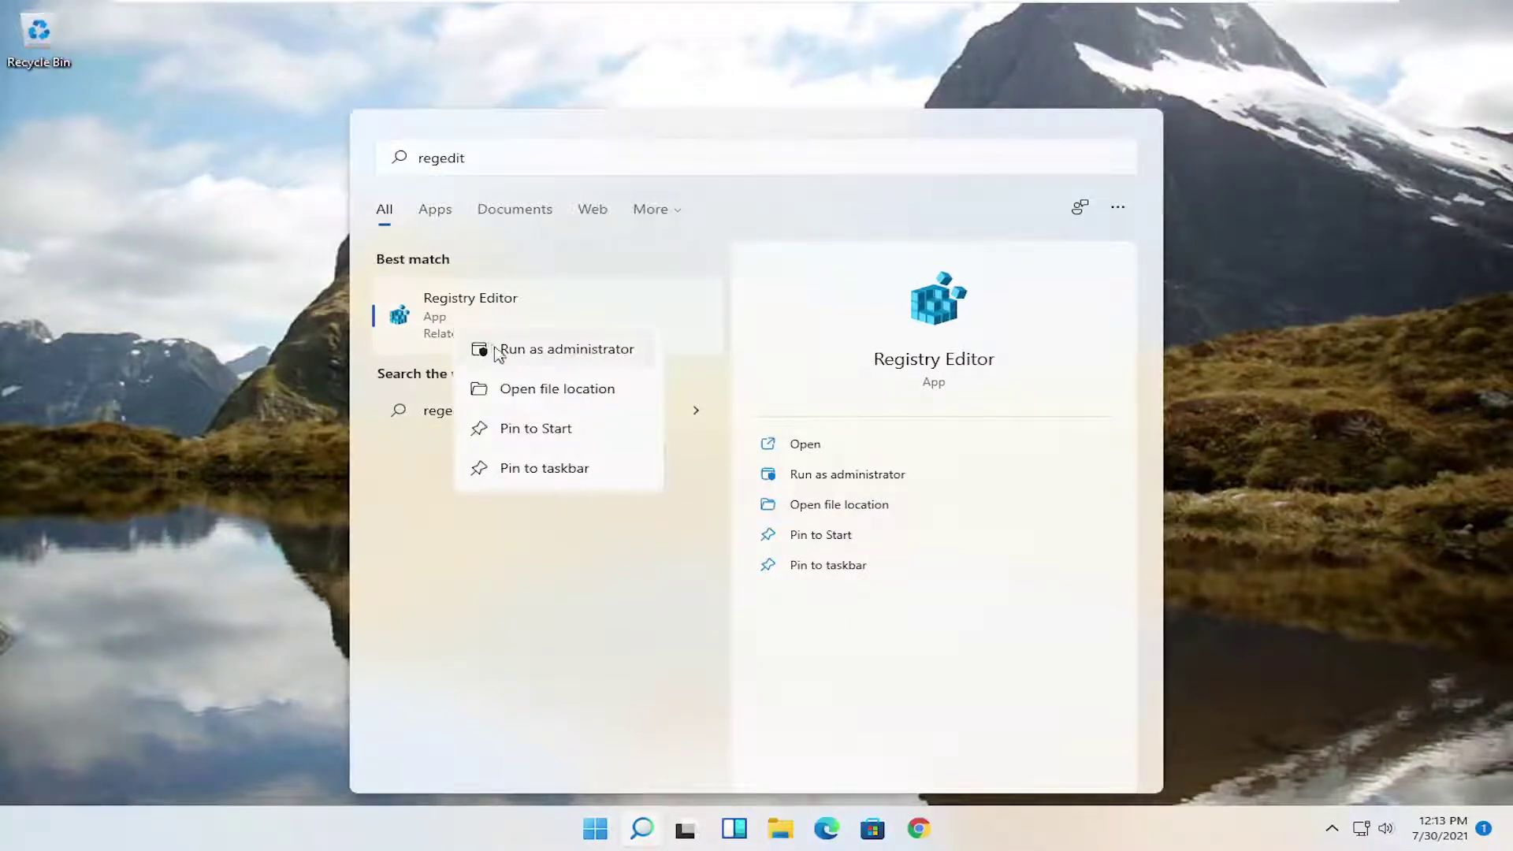
click(548, 357)
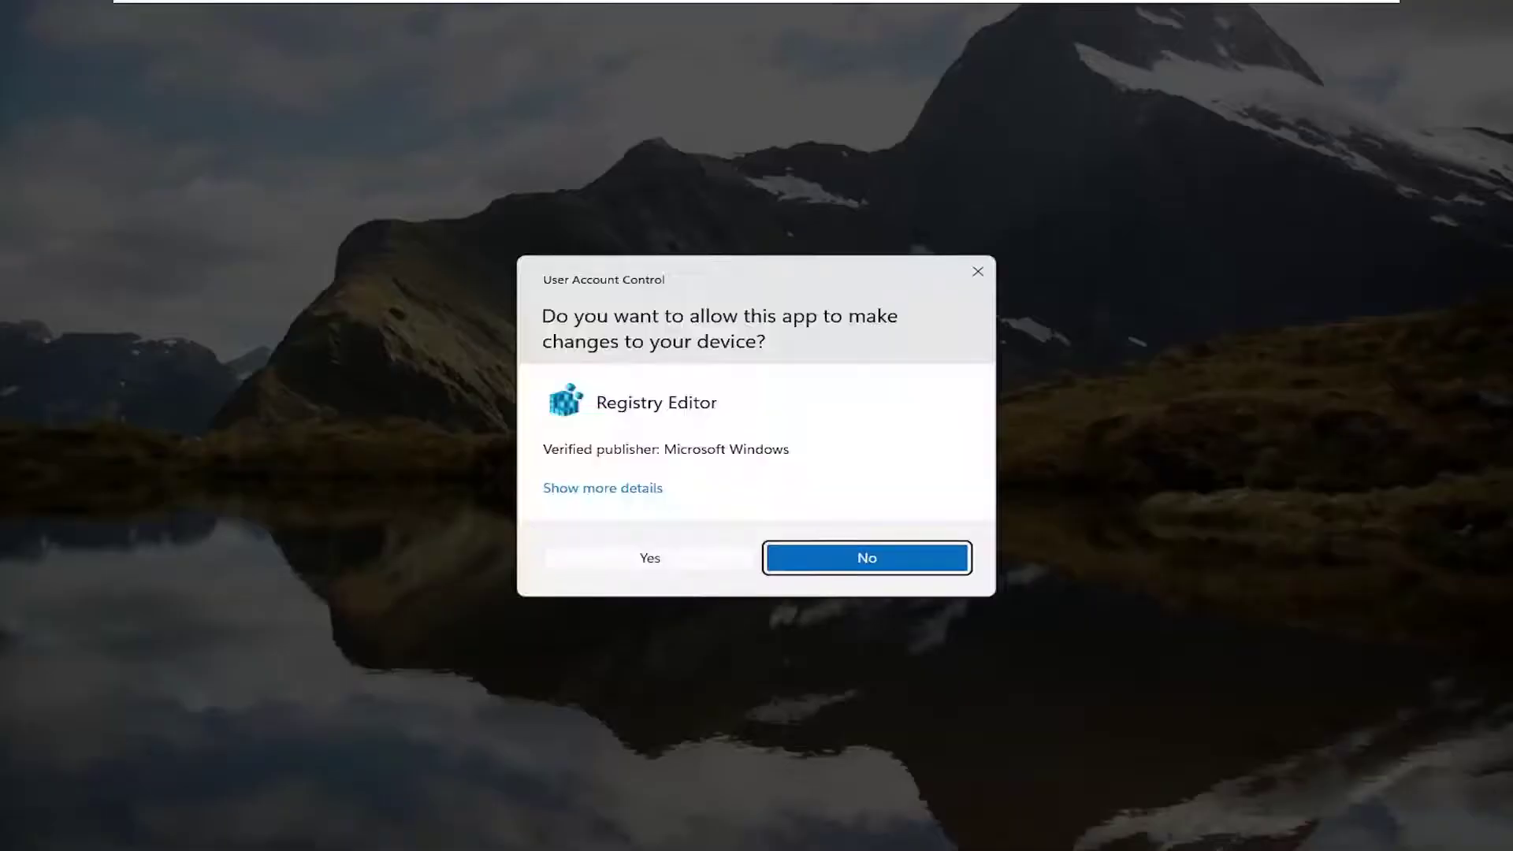
click(692, 564)
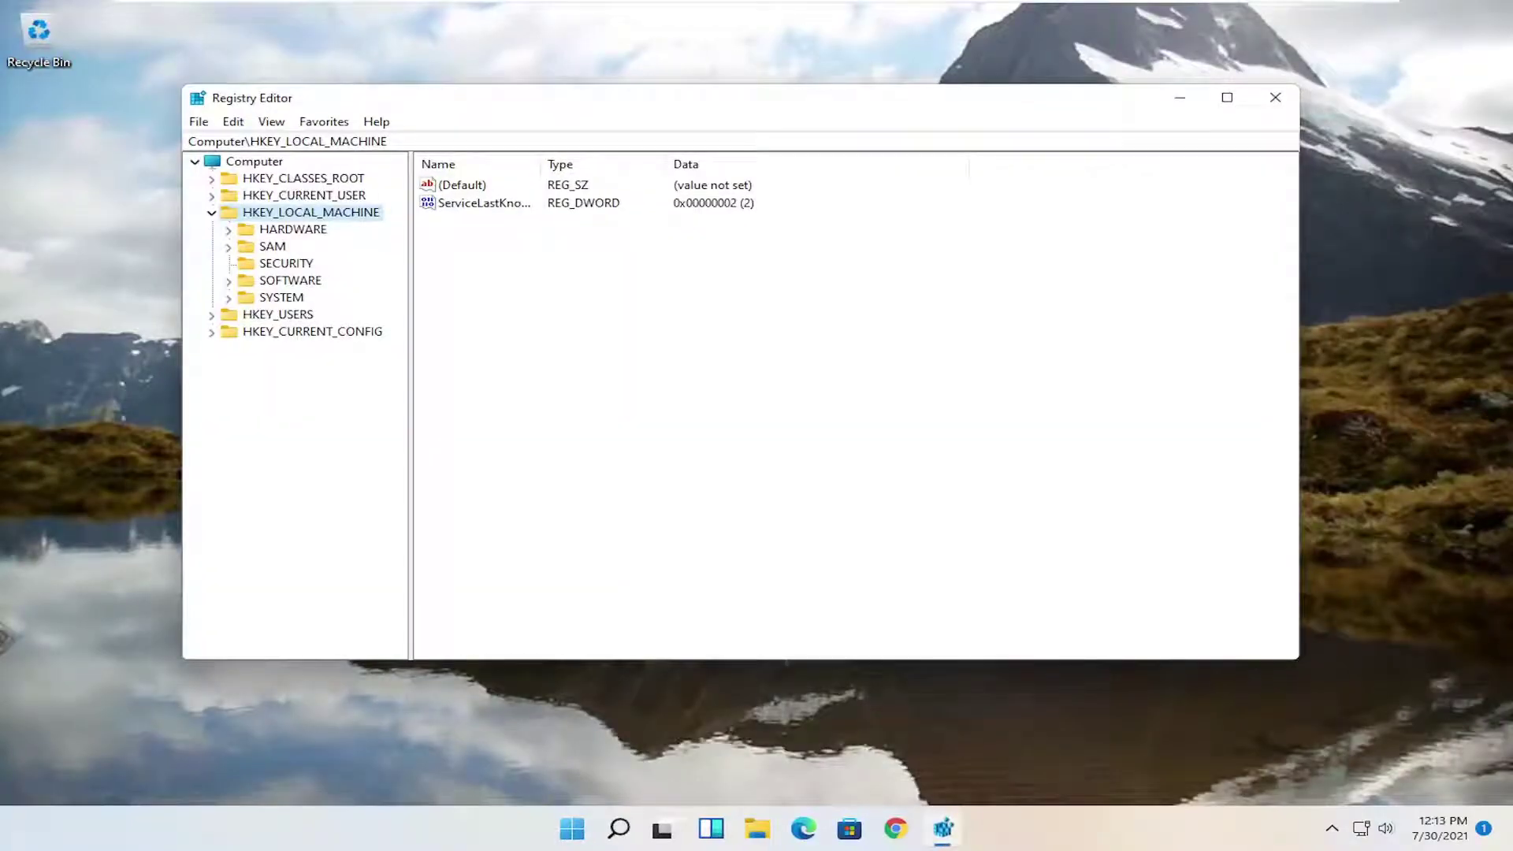
- Collapse HKEY_LOCAL_MACHINE, select Computer, and view the registry export options with Desktop as the save location, without saving
click(211, 211)
click(254, 161)
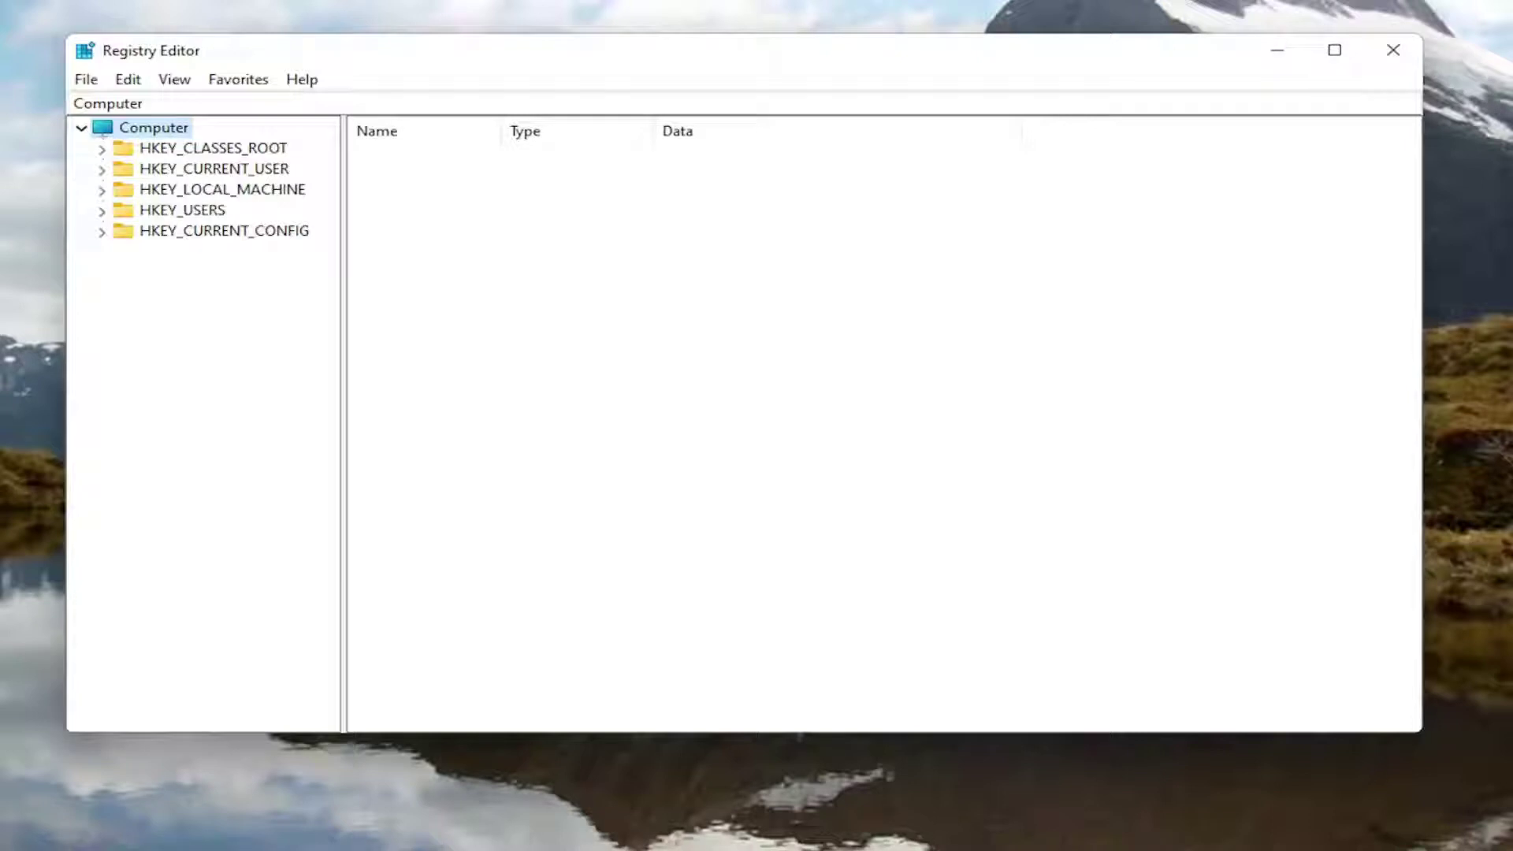
click(91, 82)
click(126, 133)
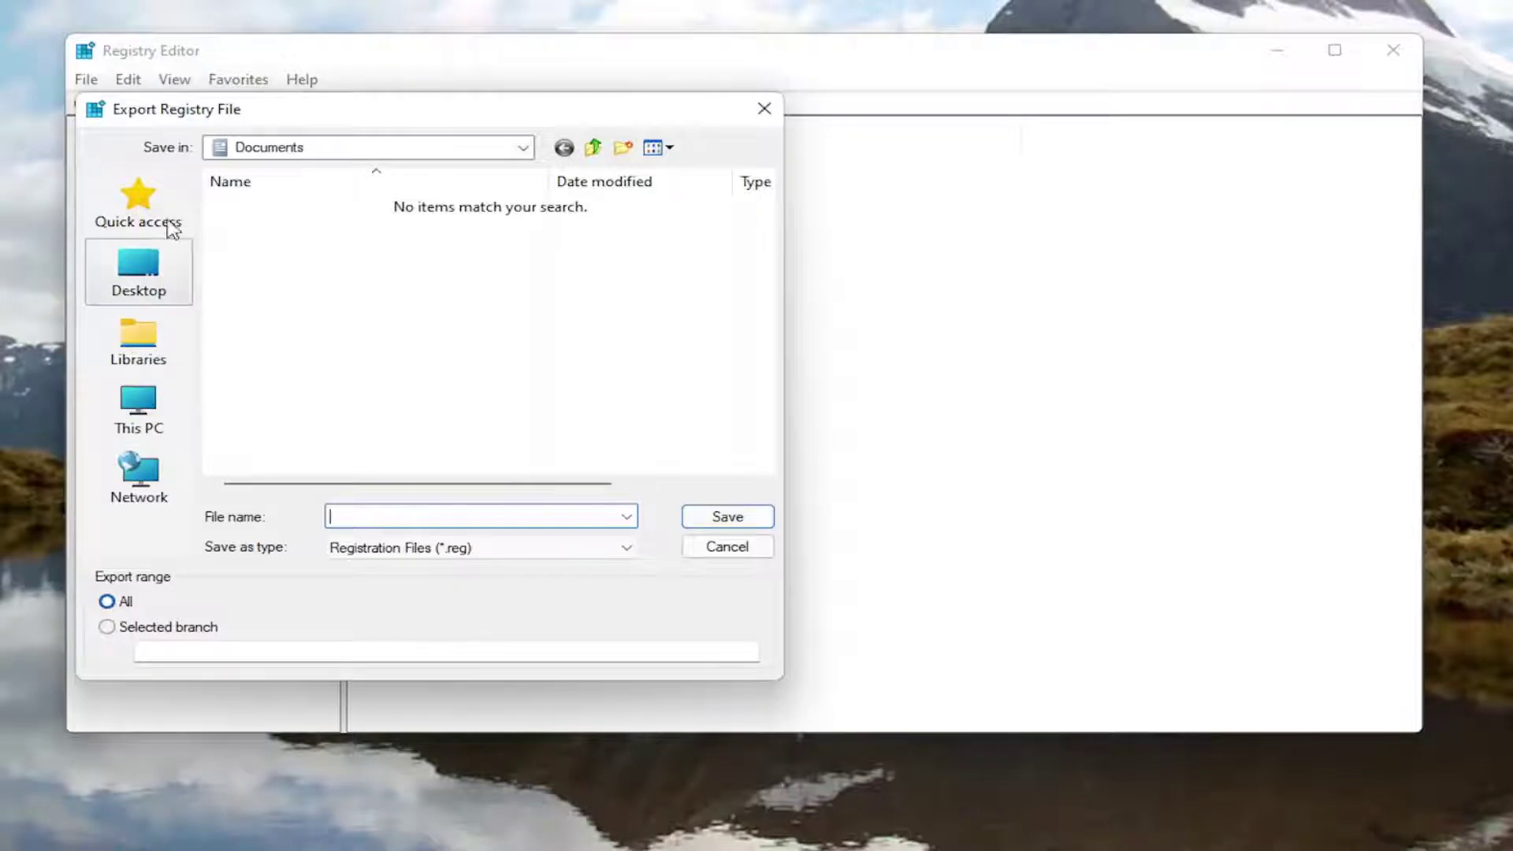
click(149, 292)
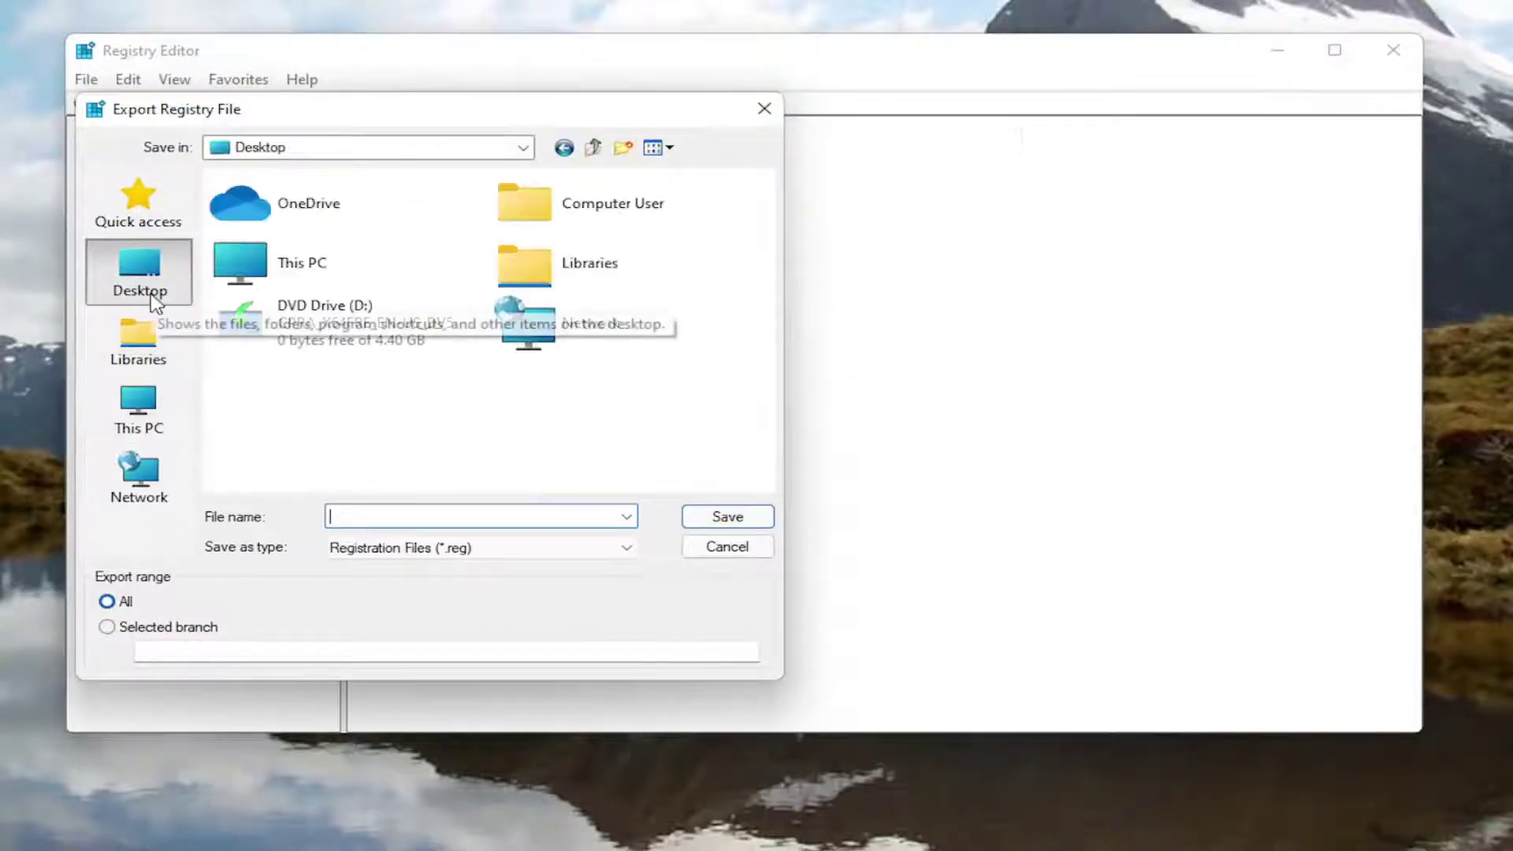
click(721, 545)
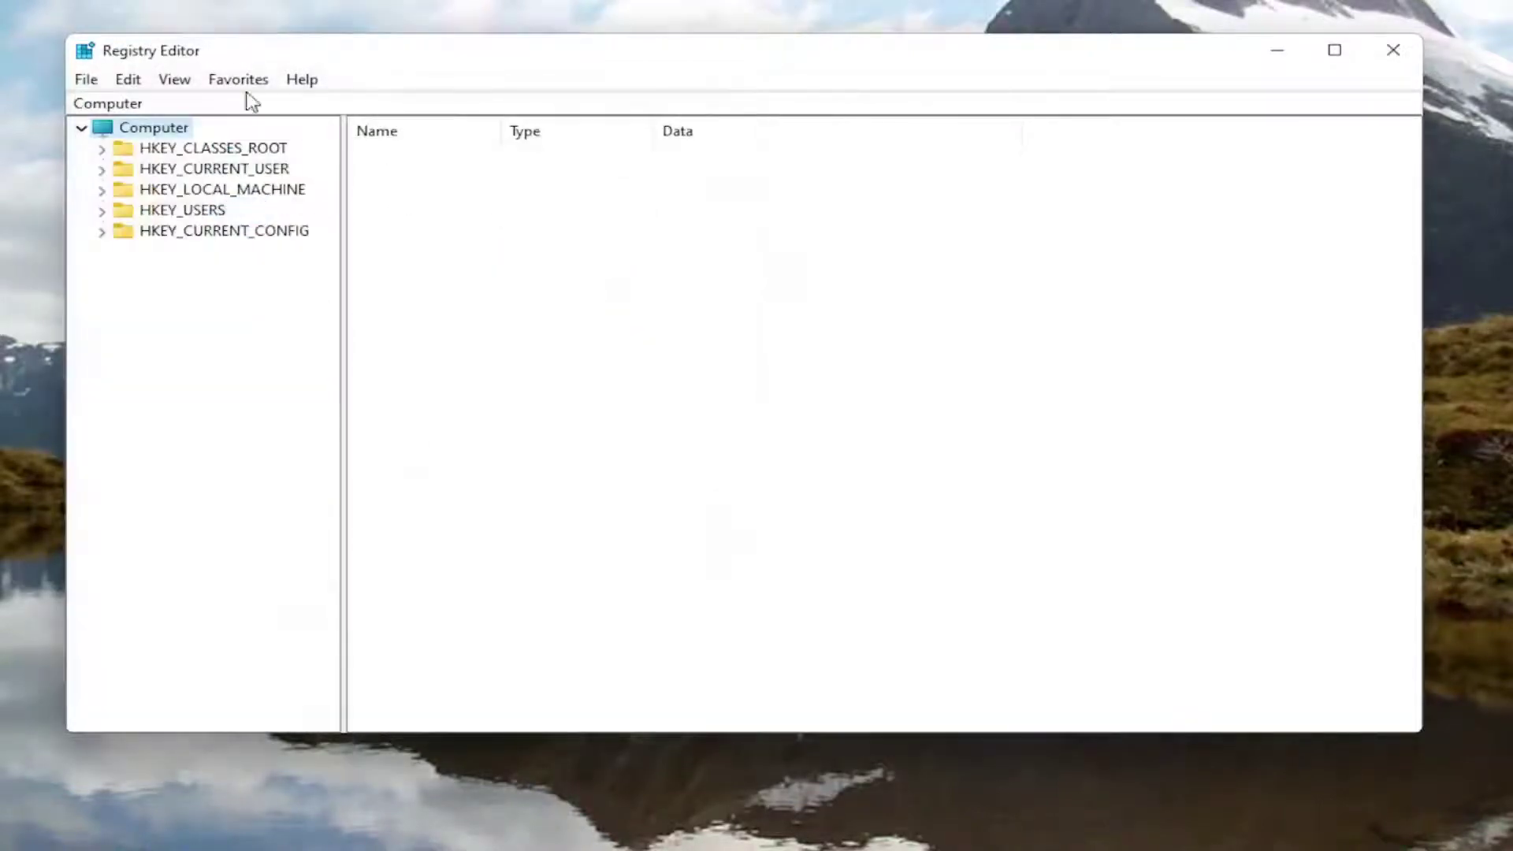
- View the registry import dialog with the Desktop folder, cancel it without importing and close Registry Editor
click(87, 80)
click(124, 107)
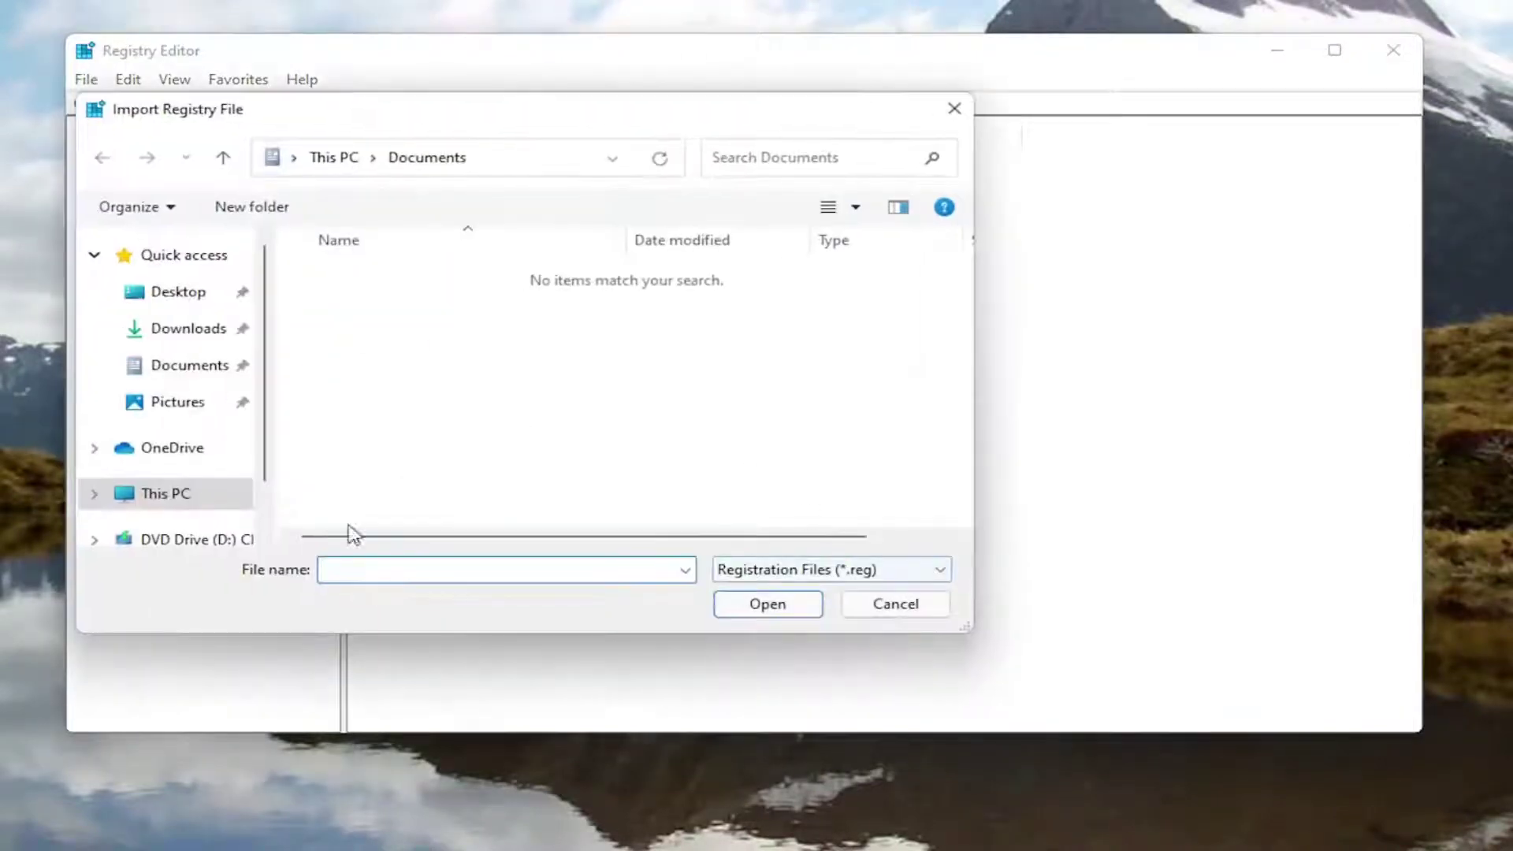
click(178, 292)
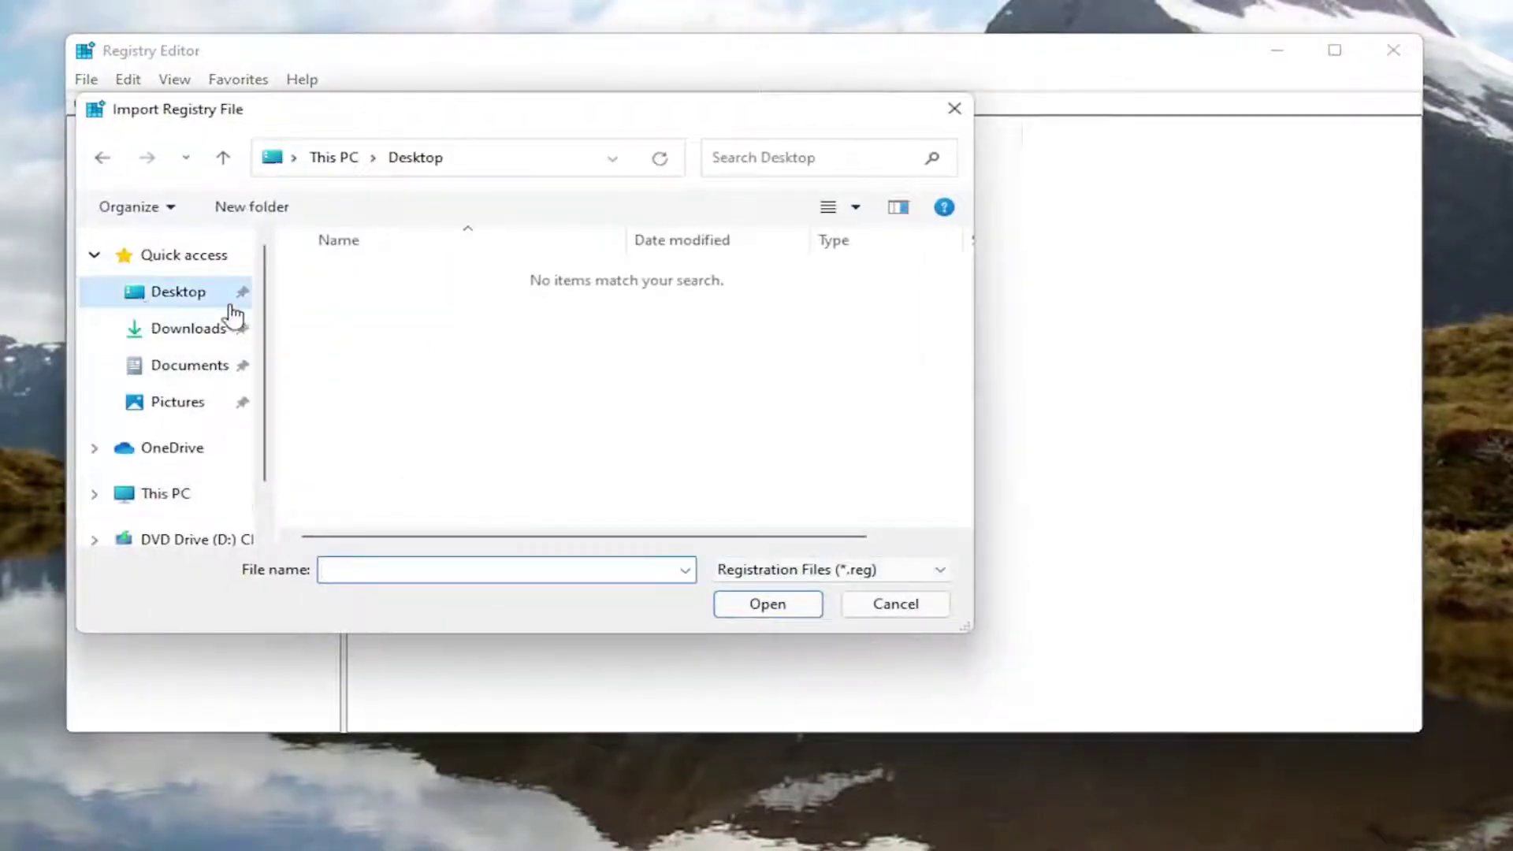
click(879, 611)
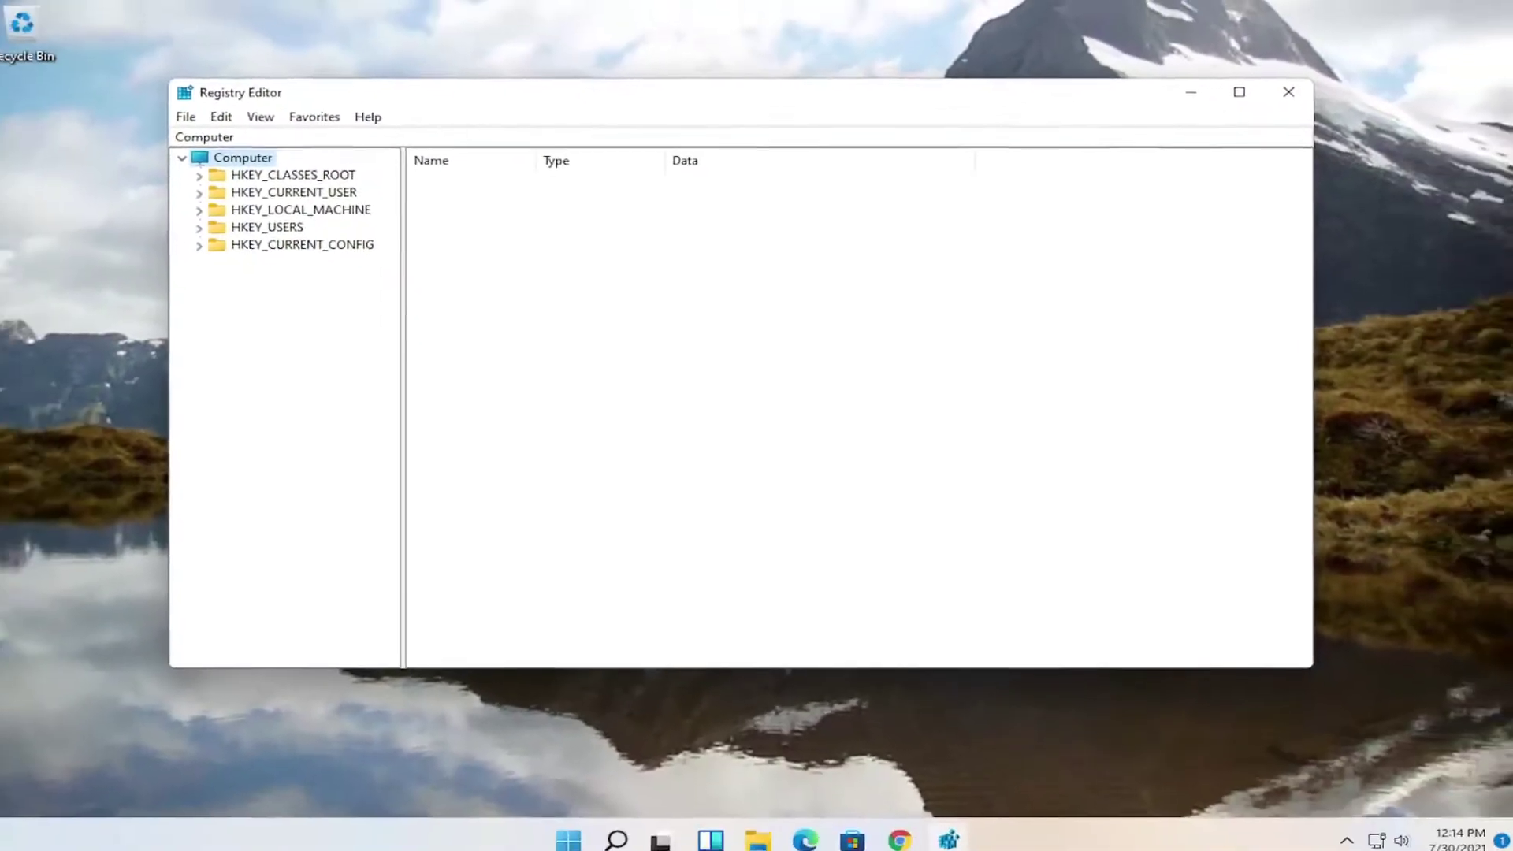
click(1275, 97)
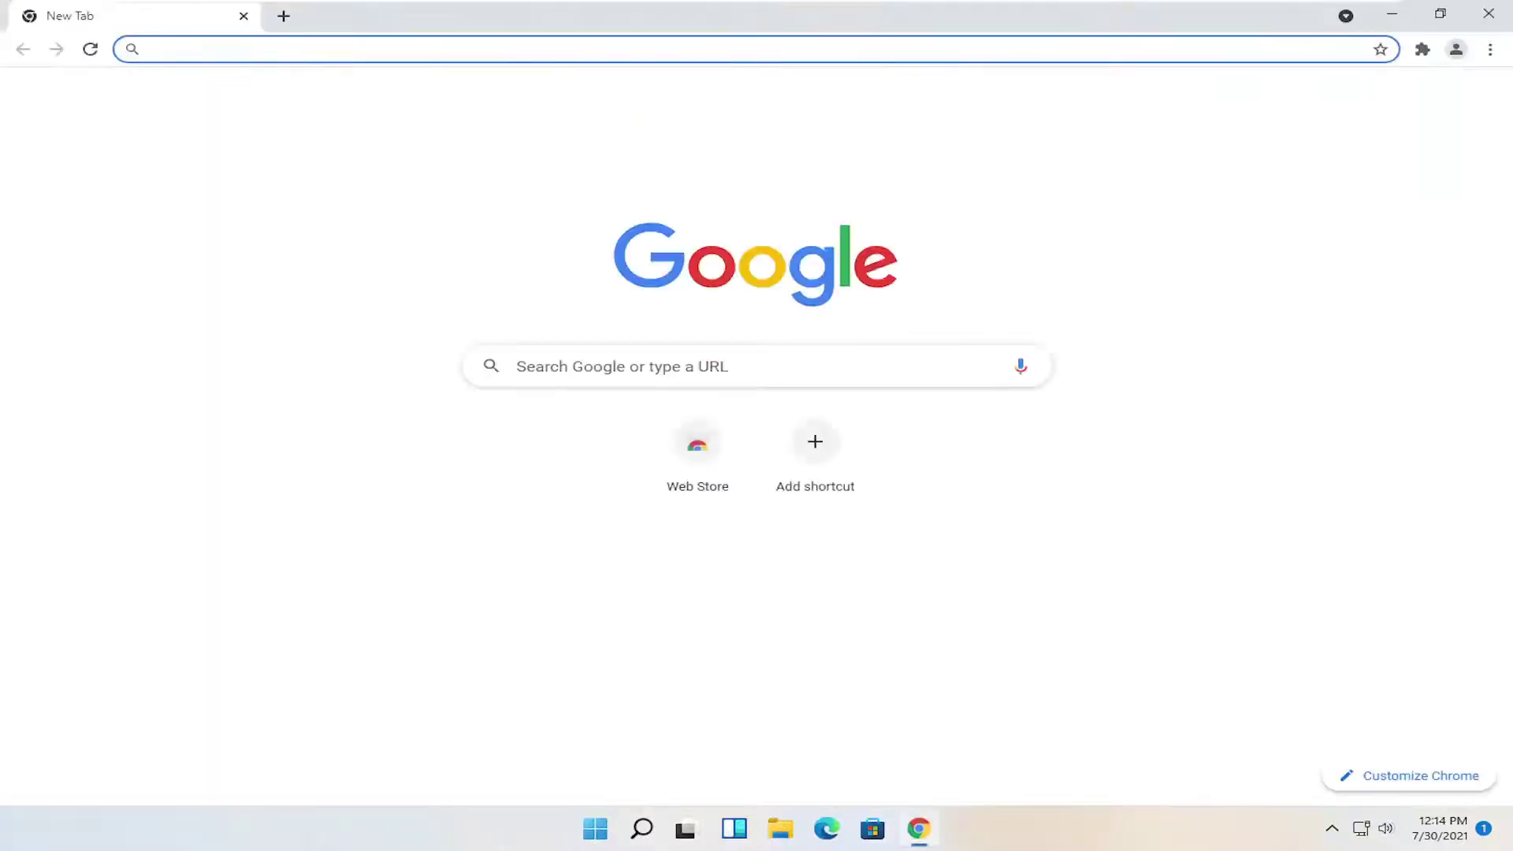
text(https://pastebin.com/8tWfDyMe)
key(Return)
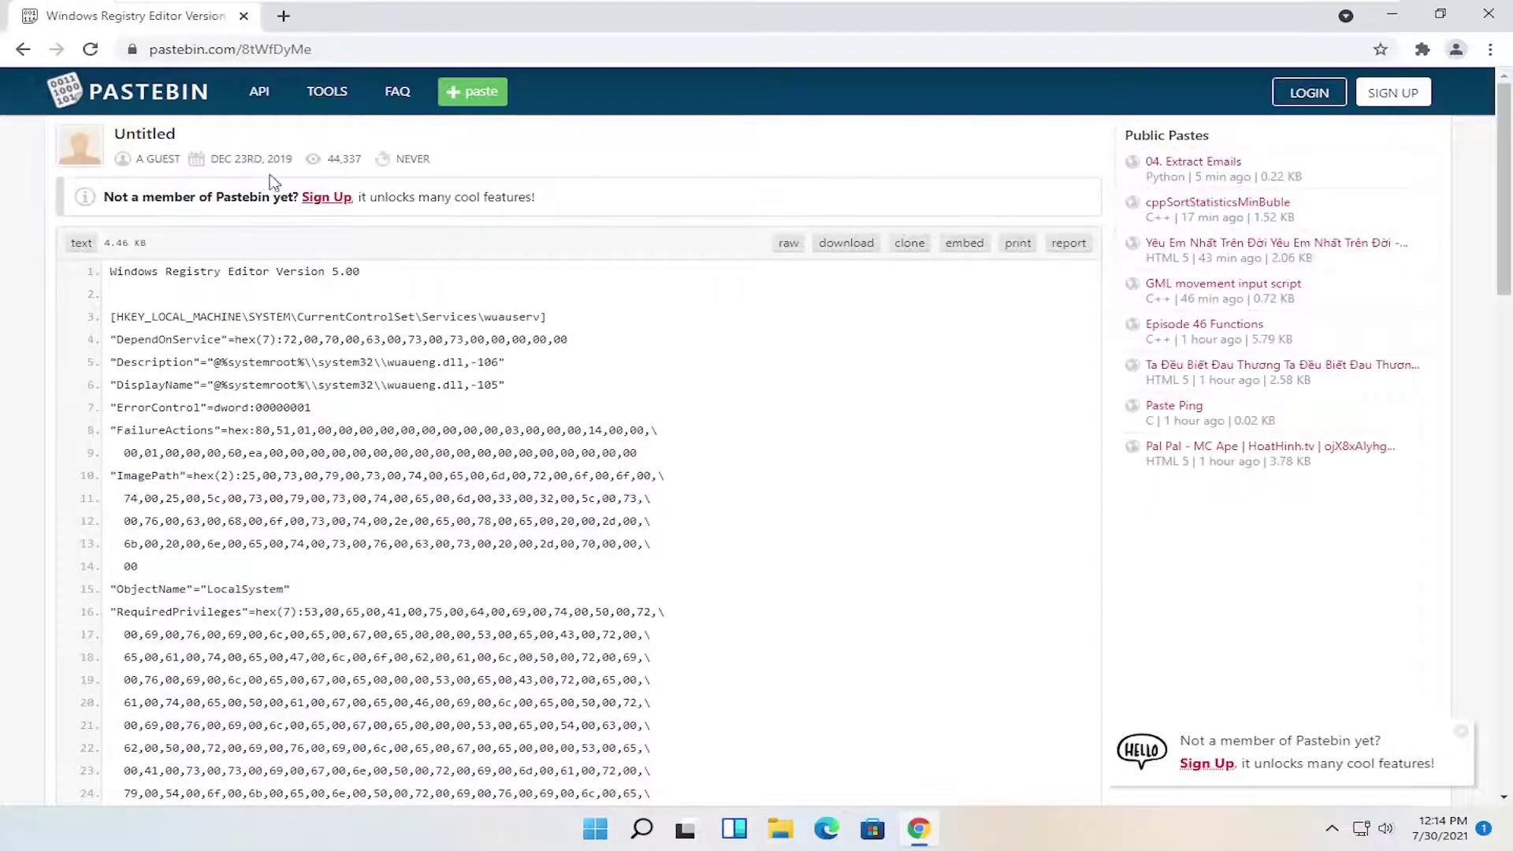
scroll(275, 410, down, 10)
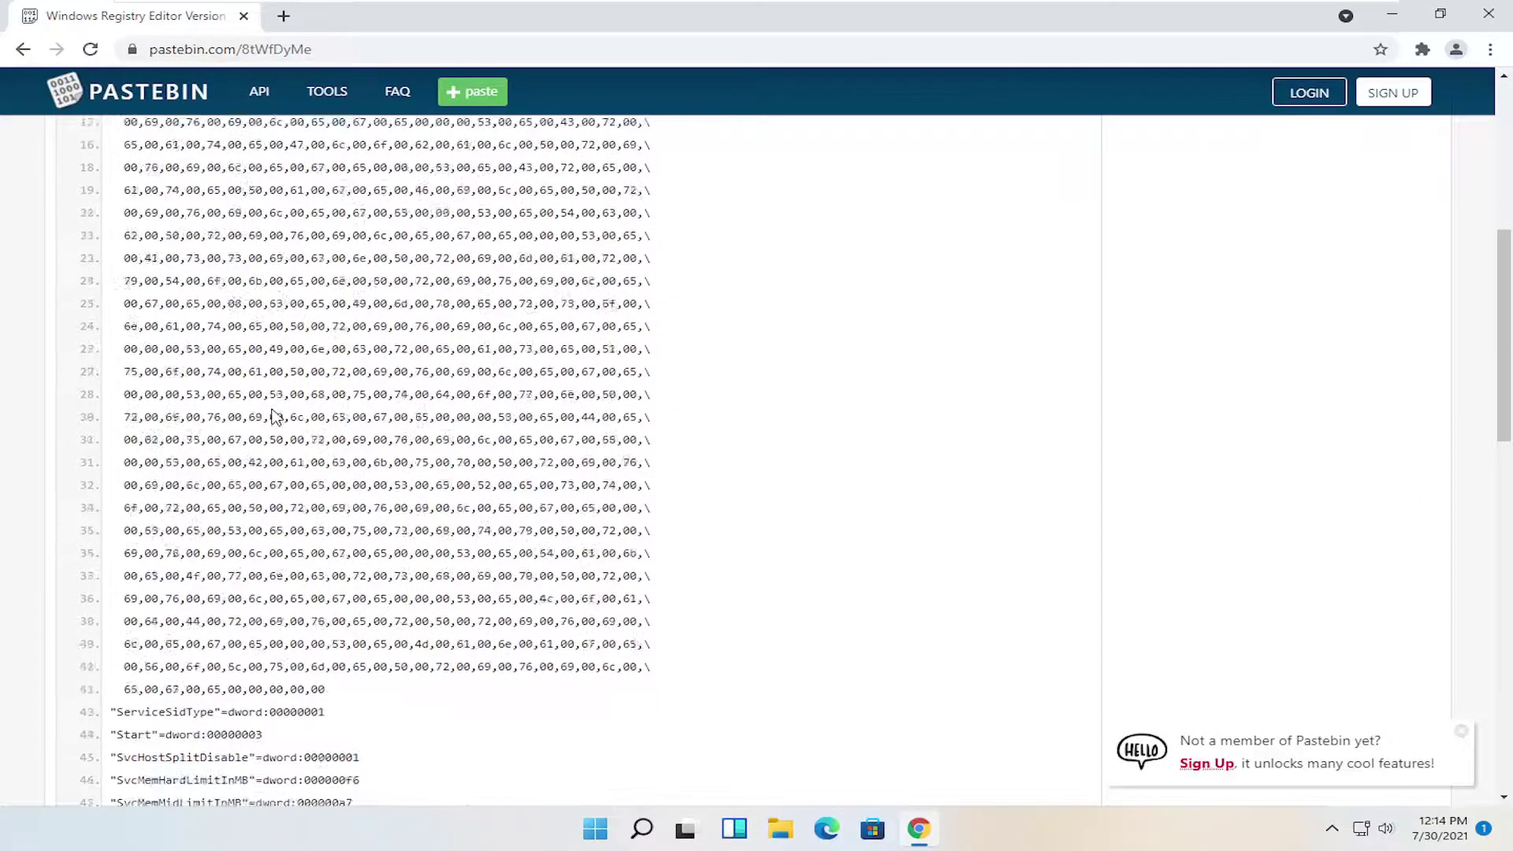
scroll(275, 415, down, 12)
scroll(275, 415, up, 6)
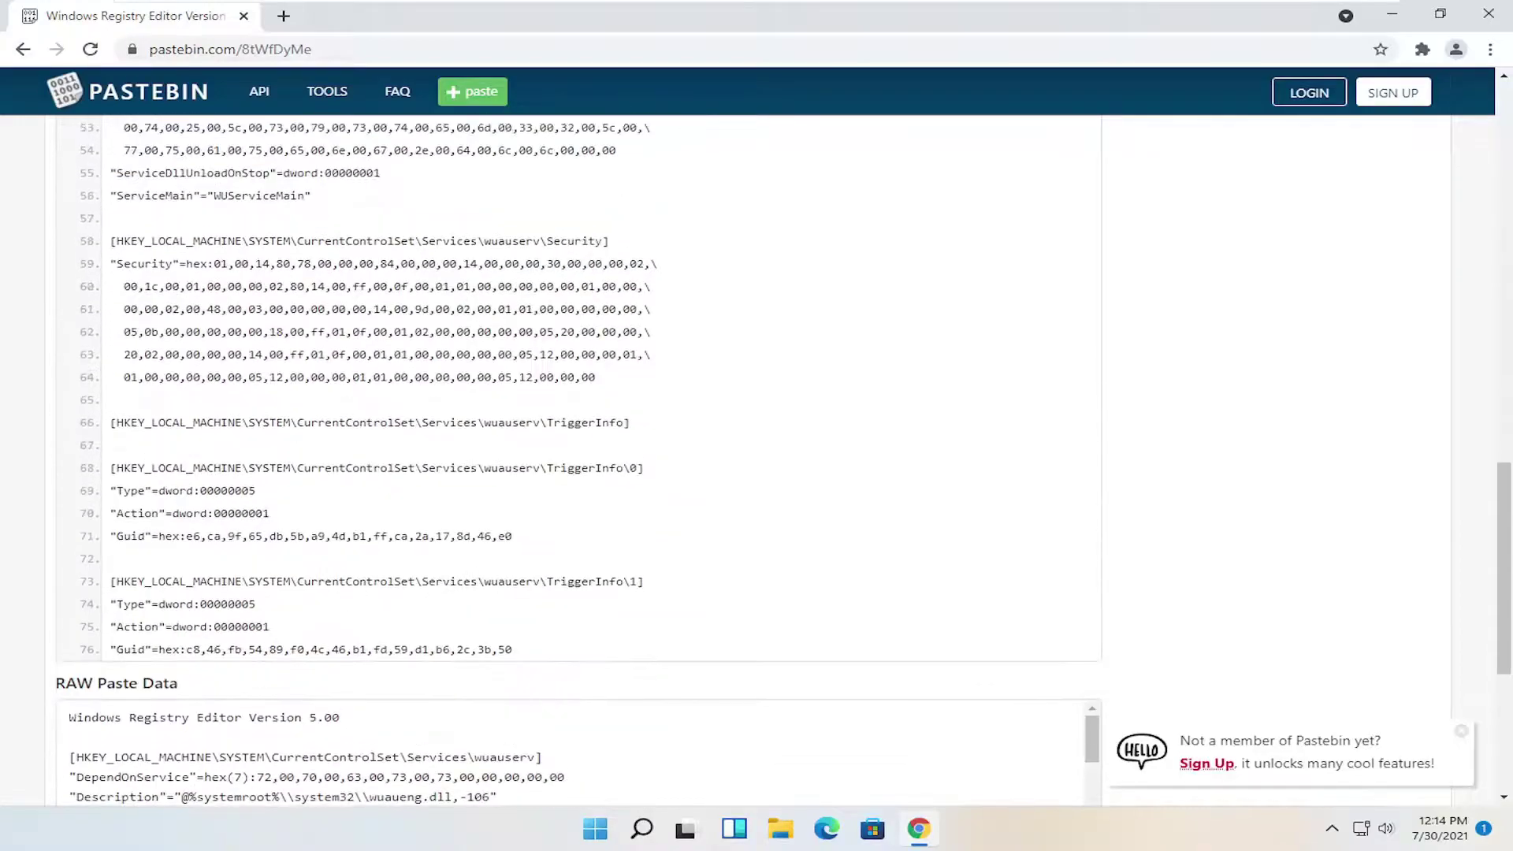
drag(530, 652, 109, 277)
right_click(197, 302)
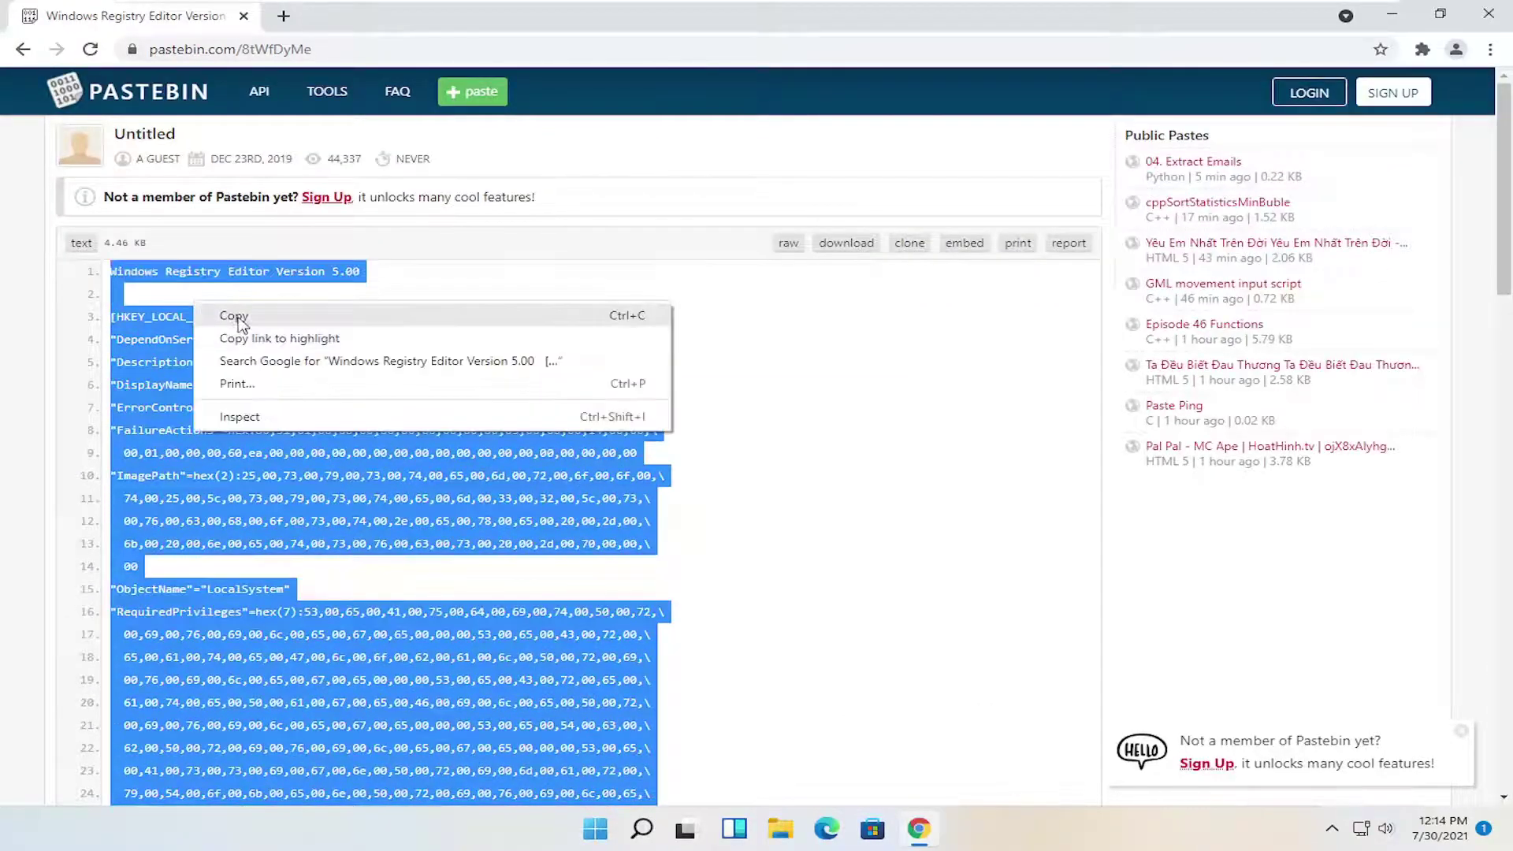
click(228, 315)
click(1393, 14)
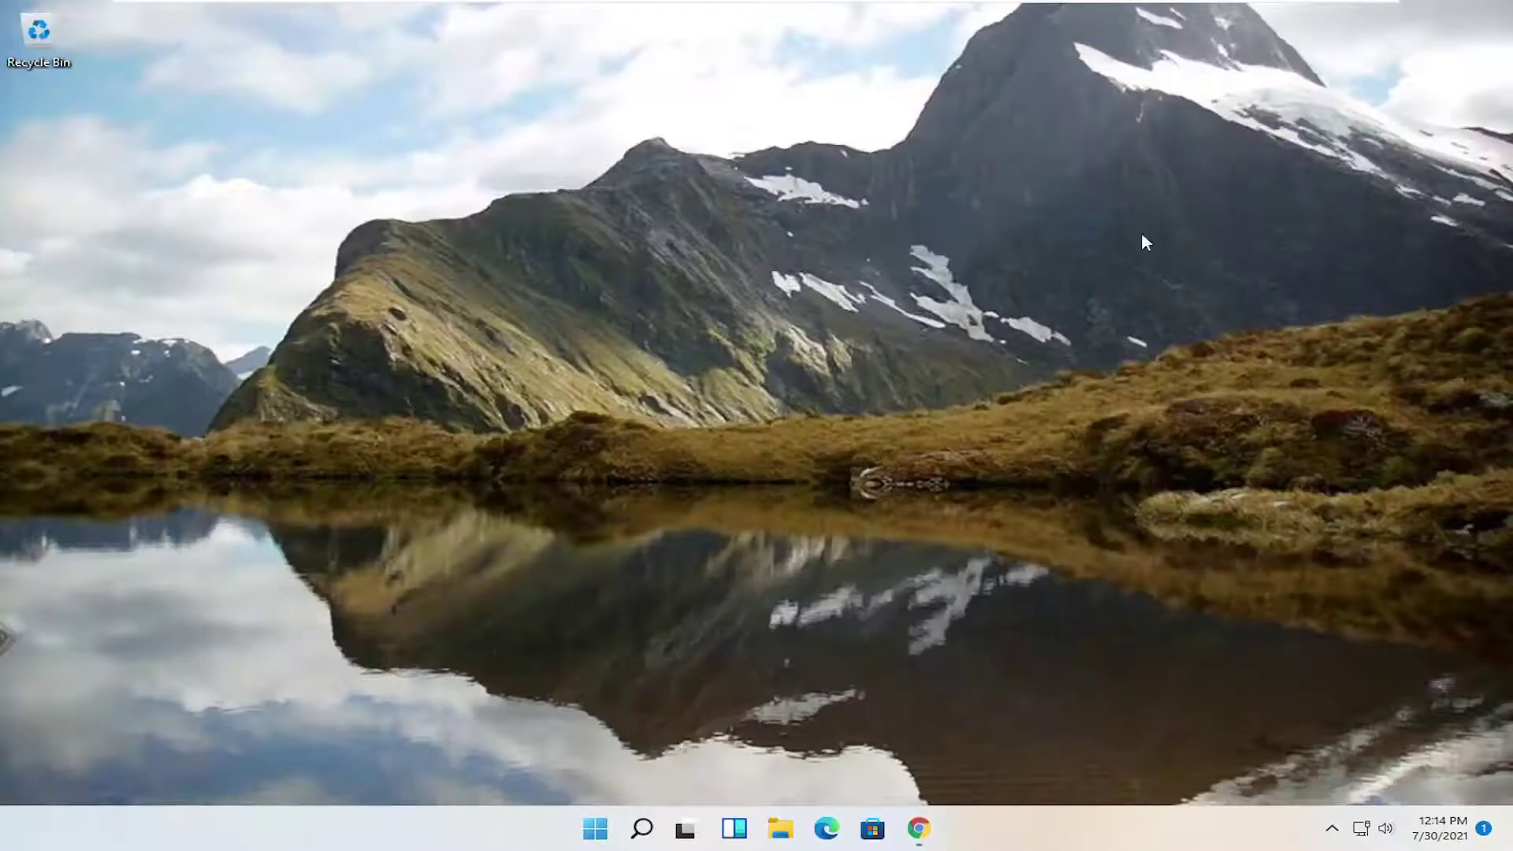
- Open Notepad and paste the copied registry code into the empty document
click(643, 828)
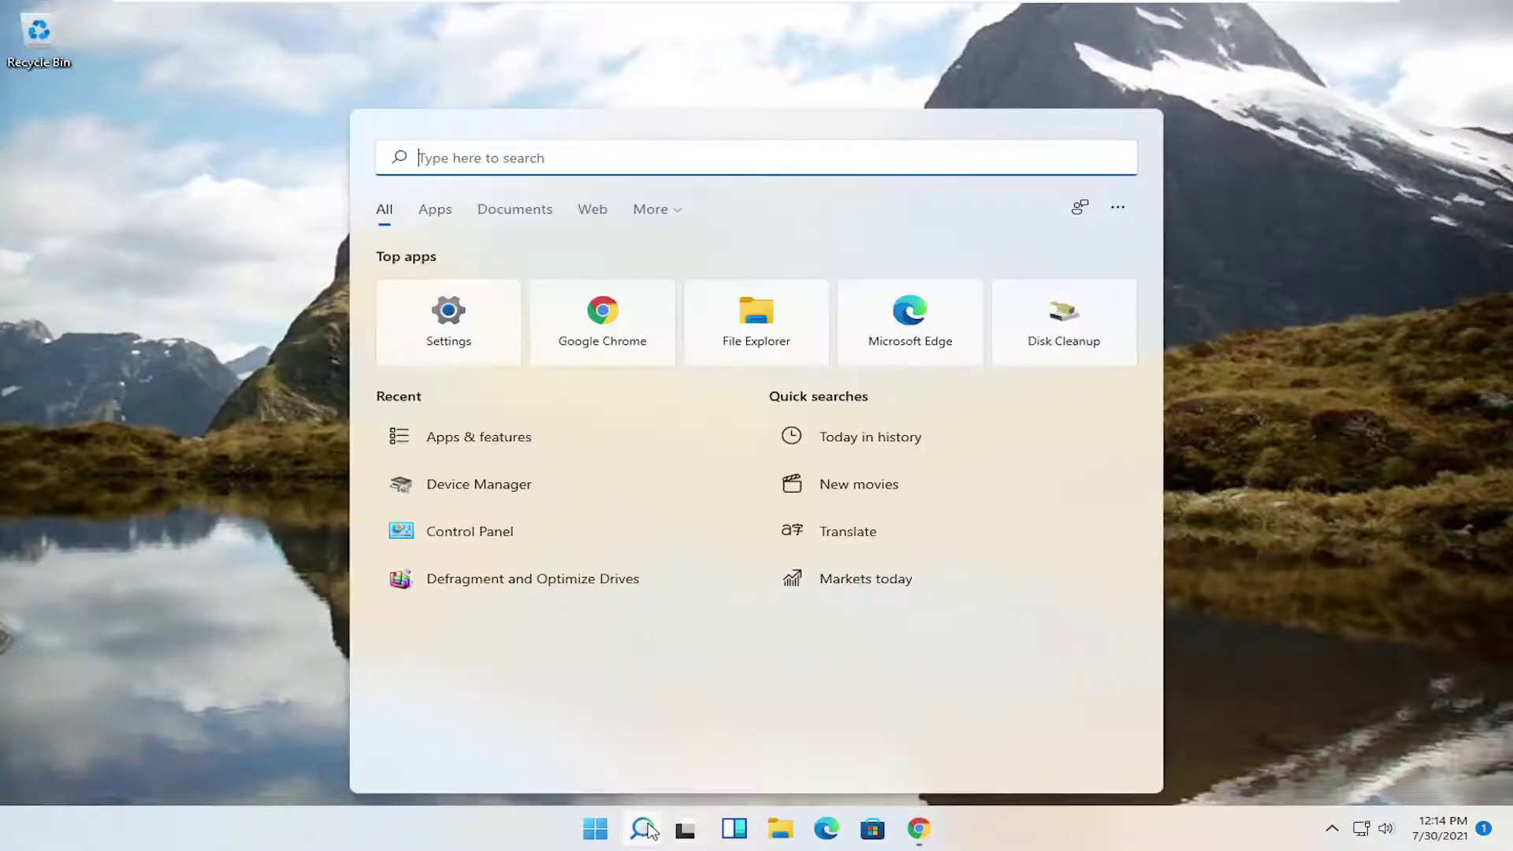
text(notepad)
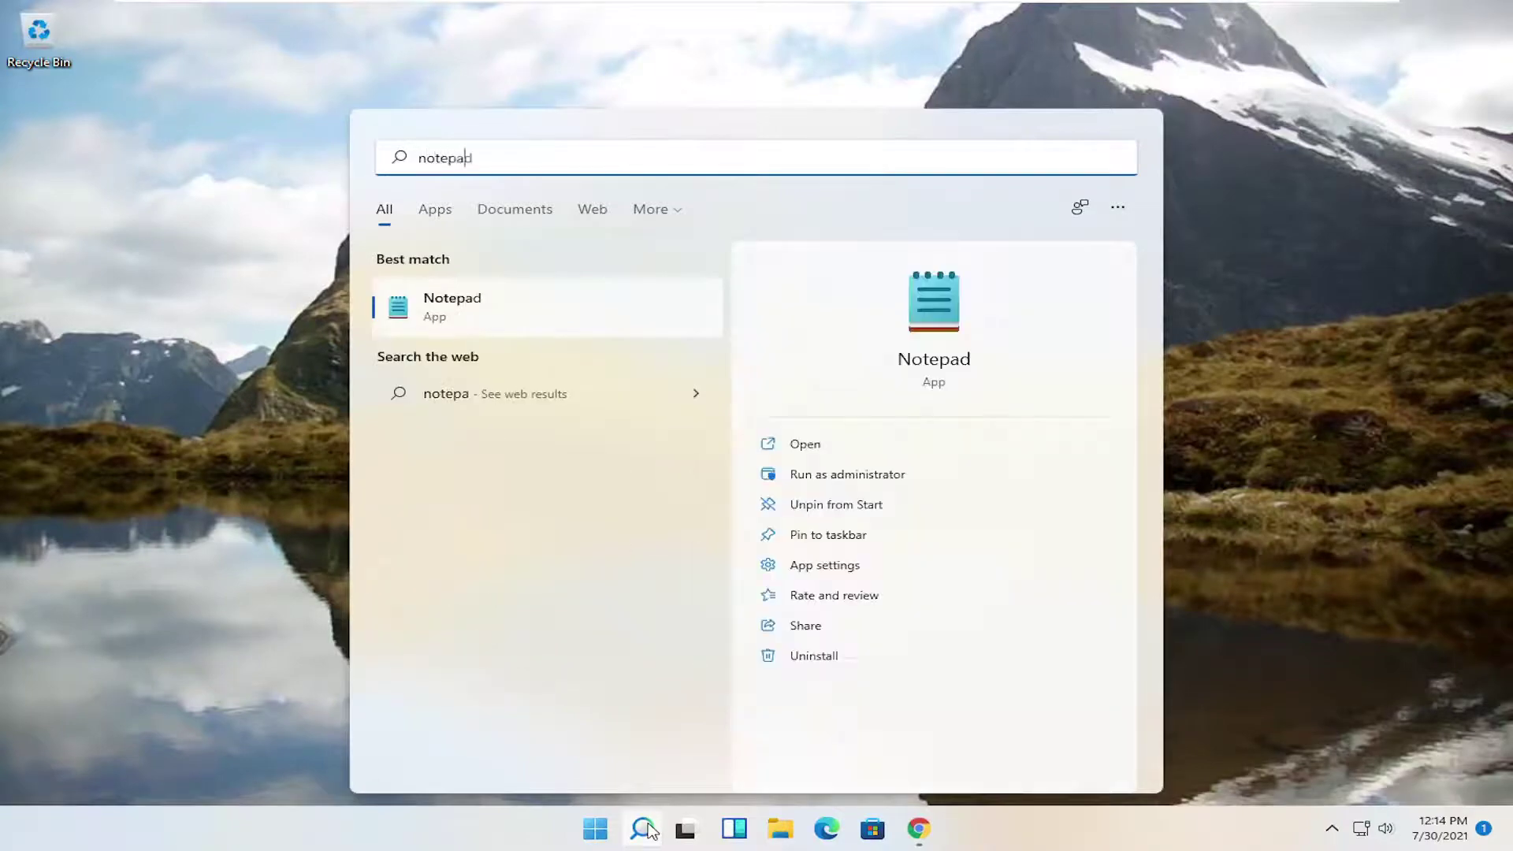
click(493, 322)
key(ctrl+v)
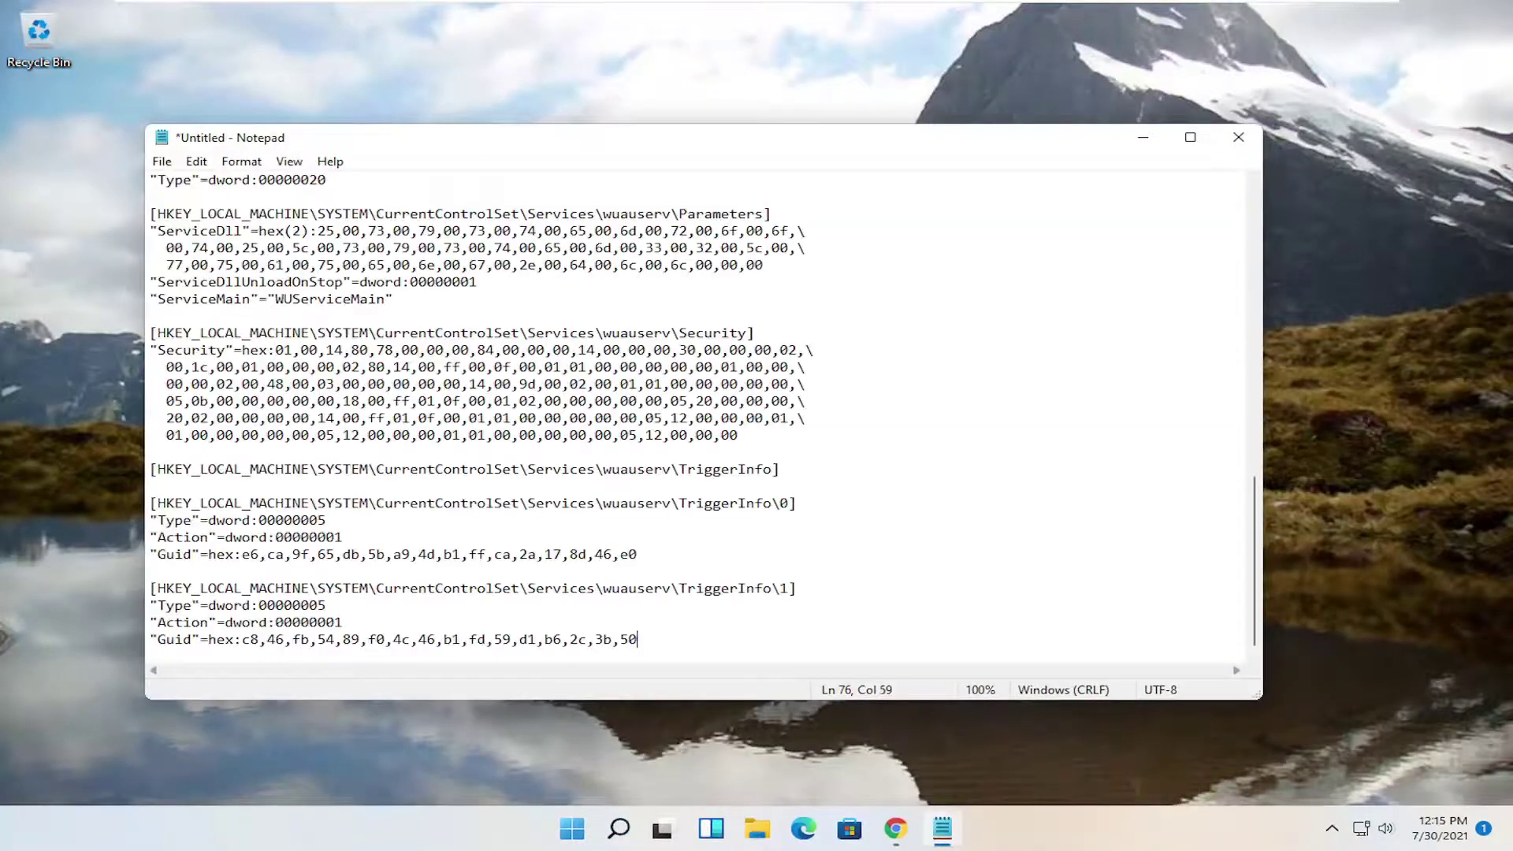
scroll(701, 418, up, 15)
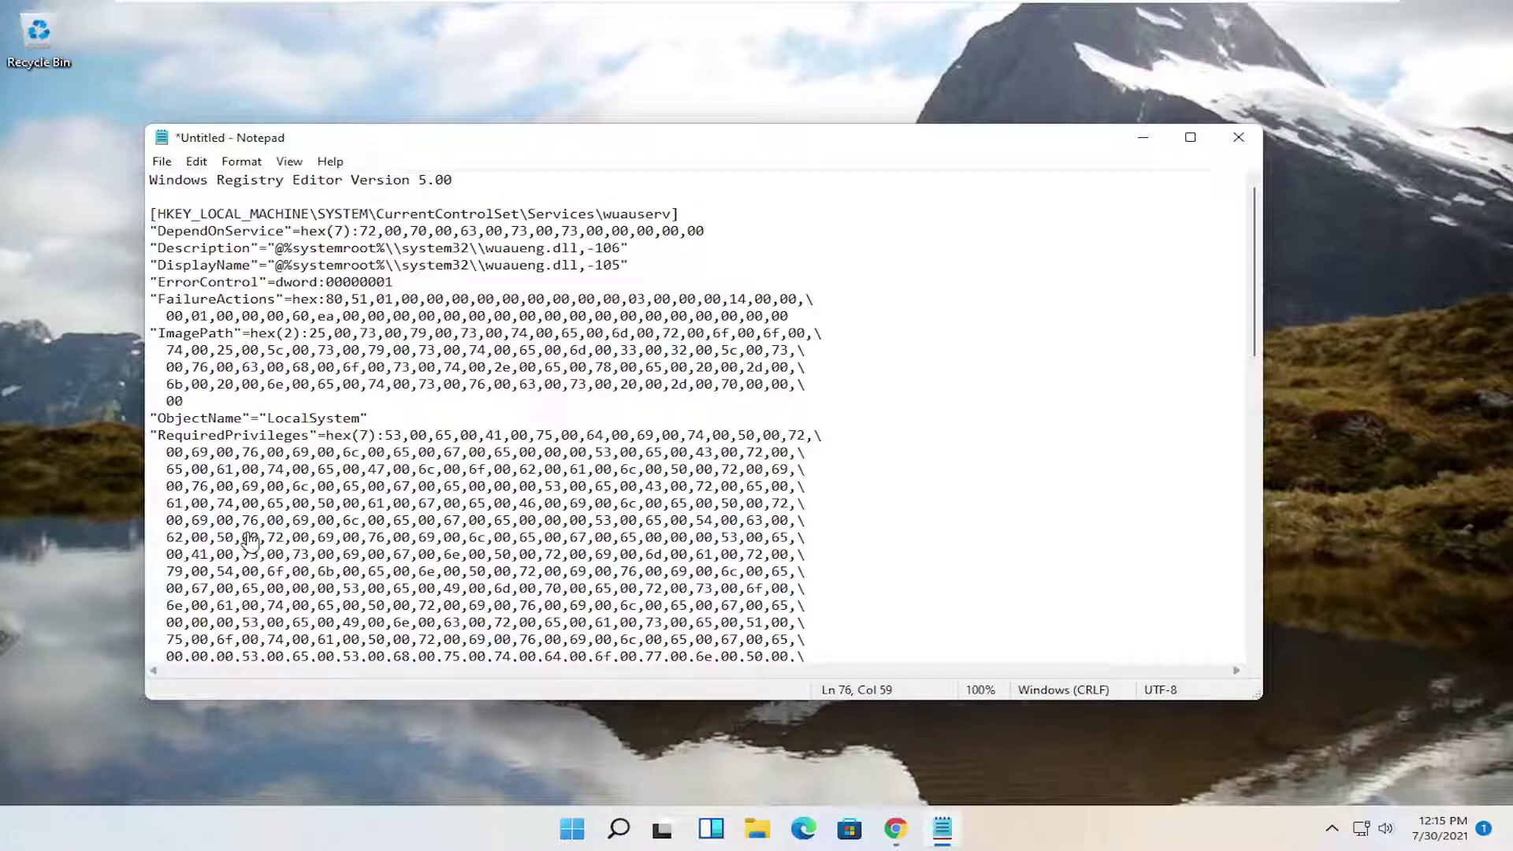
- Save the document to the Desktop as Windows11FIX.reg with file type All Files, and close Notepad
click(162, 164)
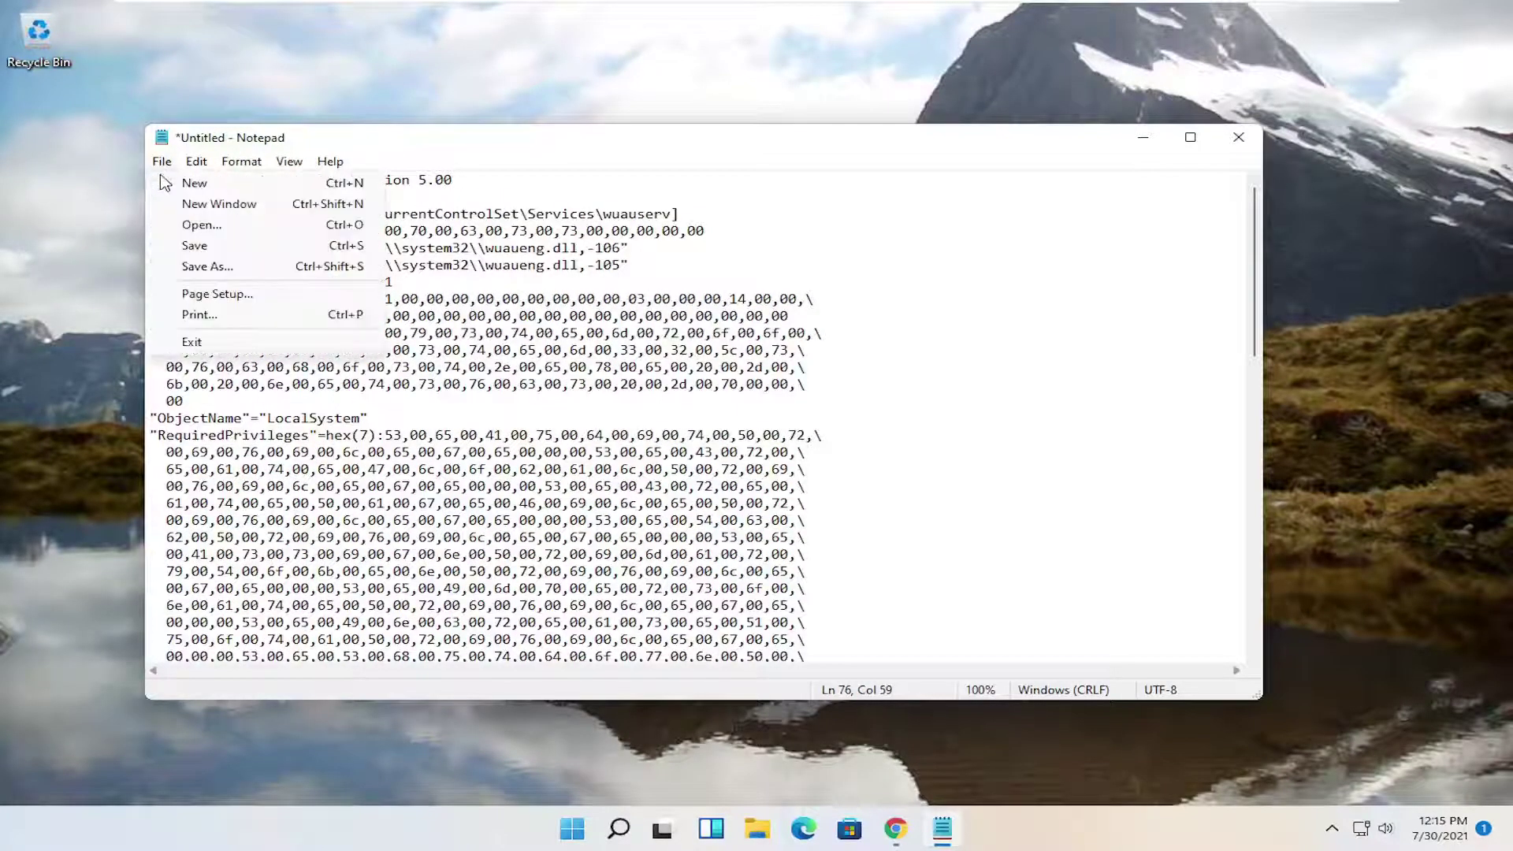
click(198, 272)
text(Windows11FIX.reg)
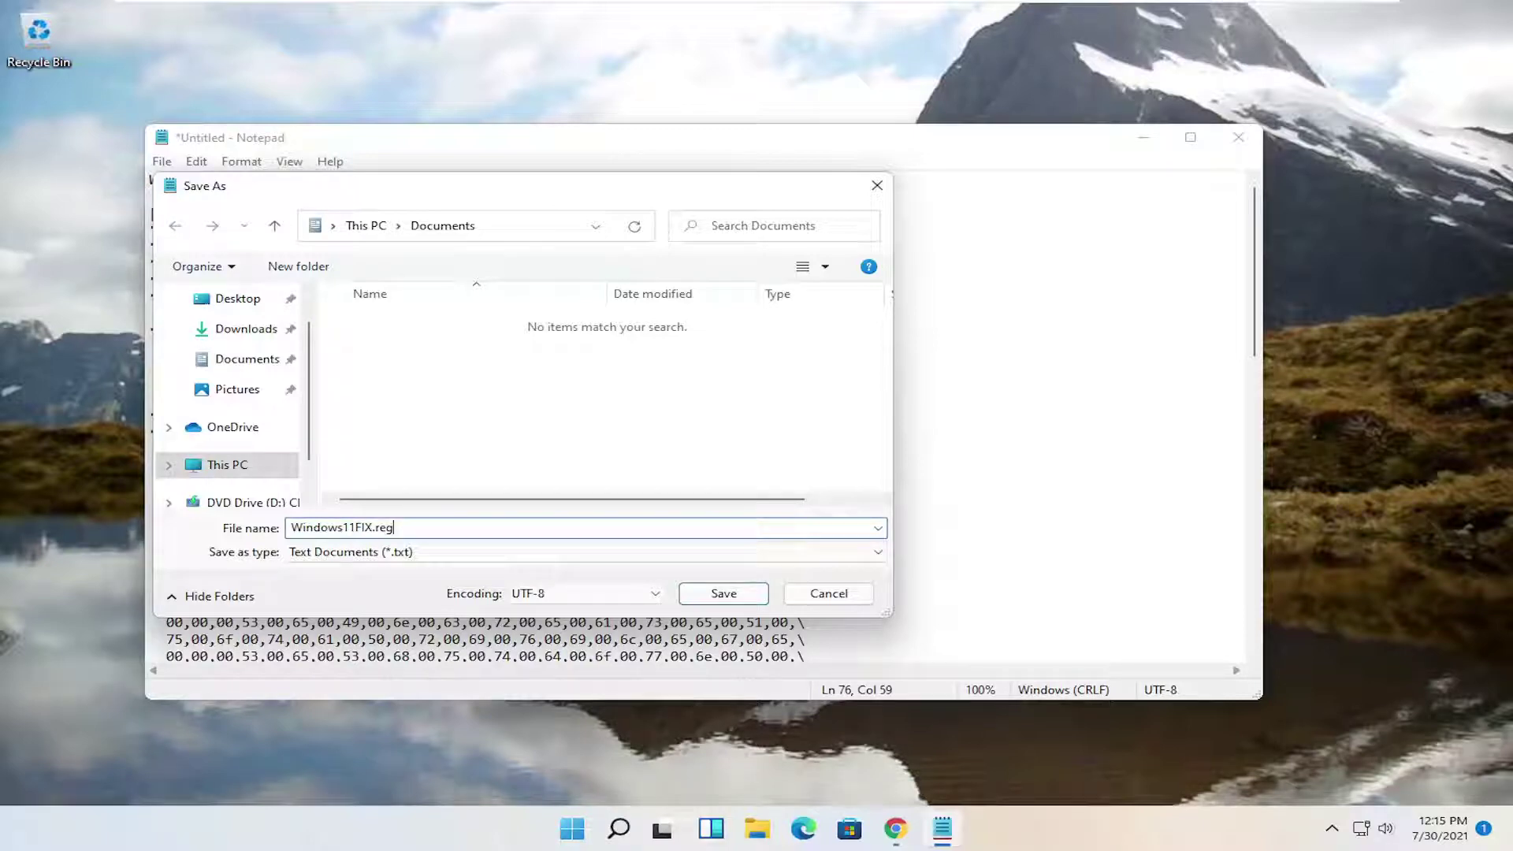
click(425, 556)
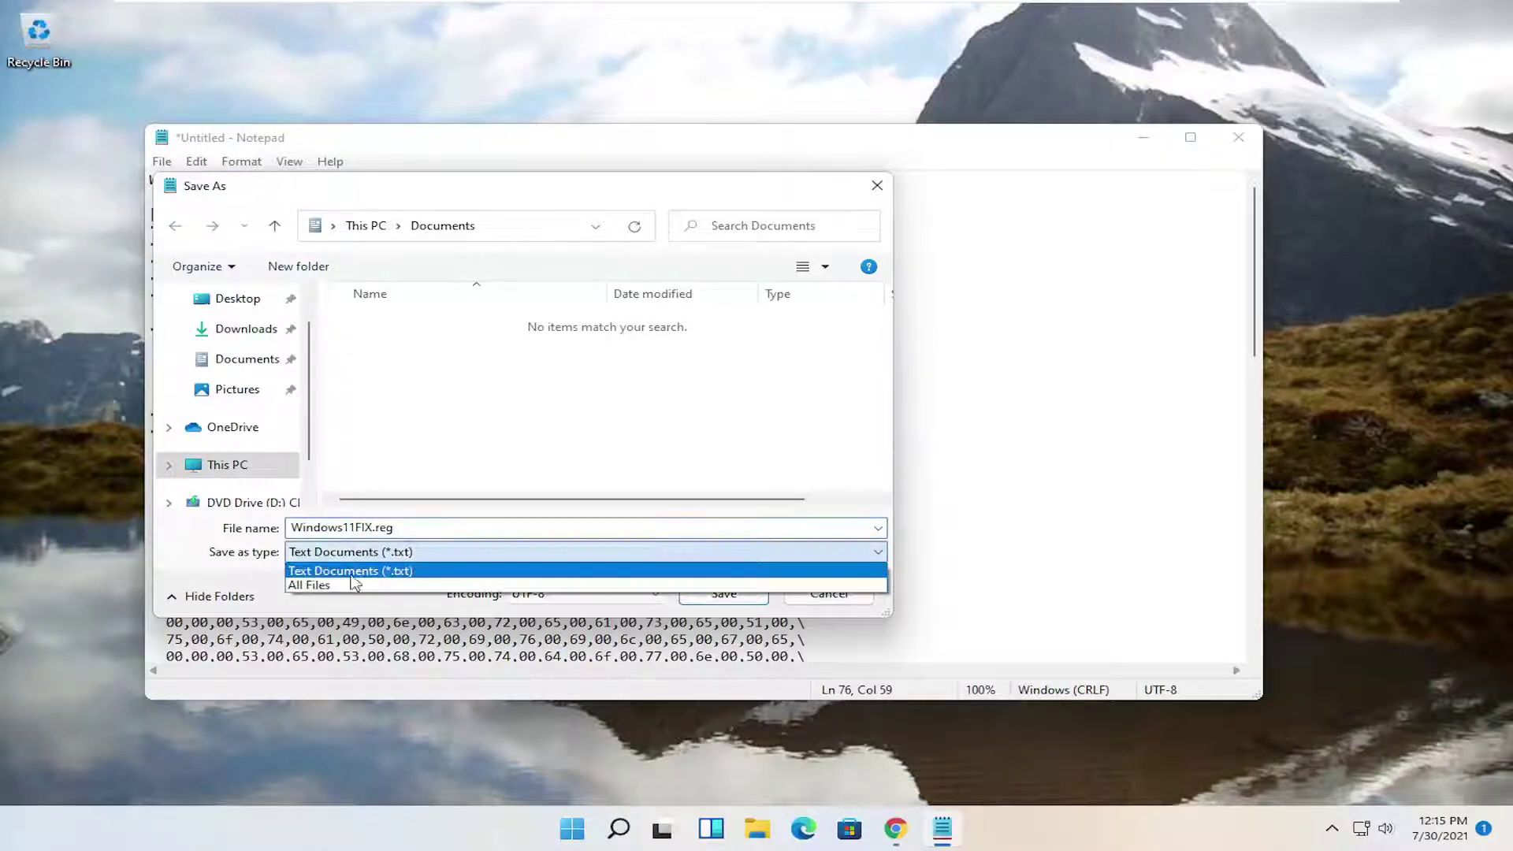
click(305, 589)
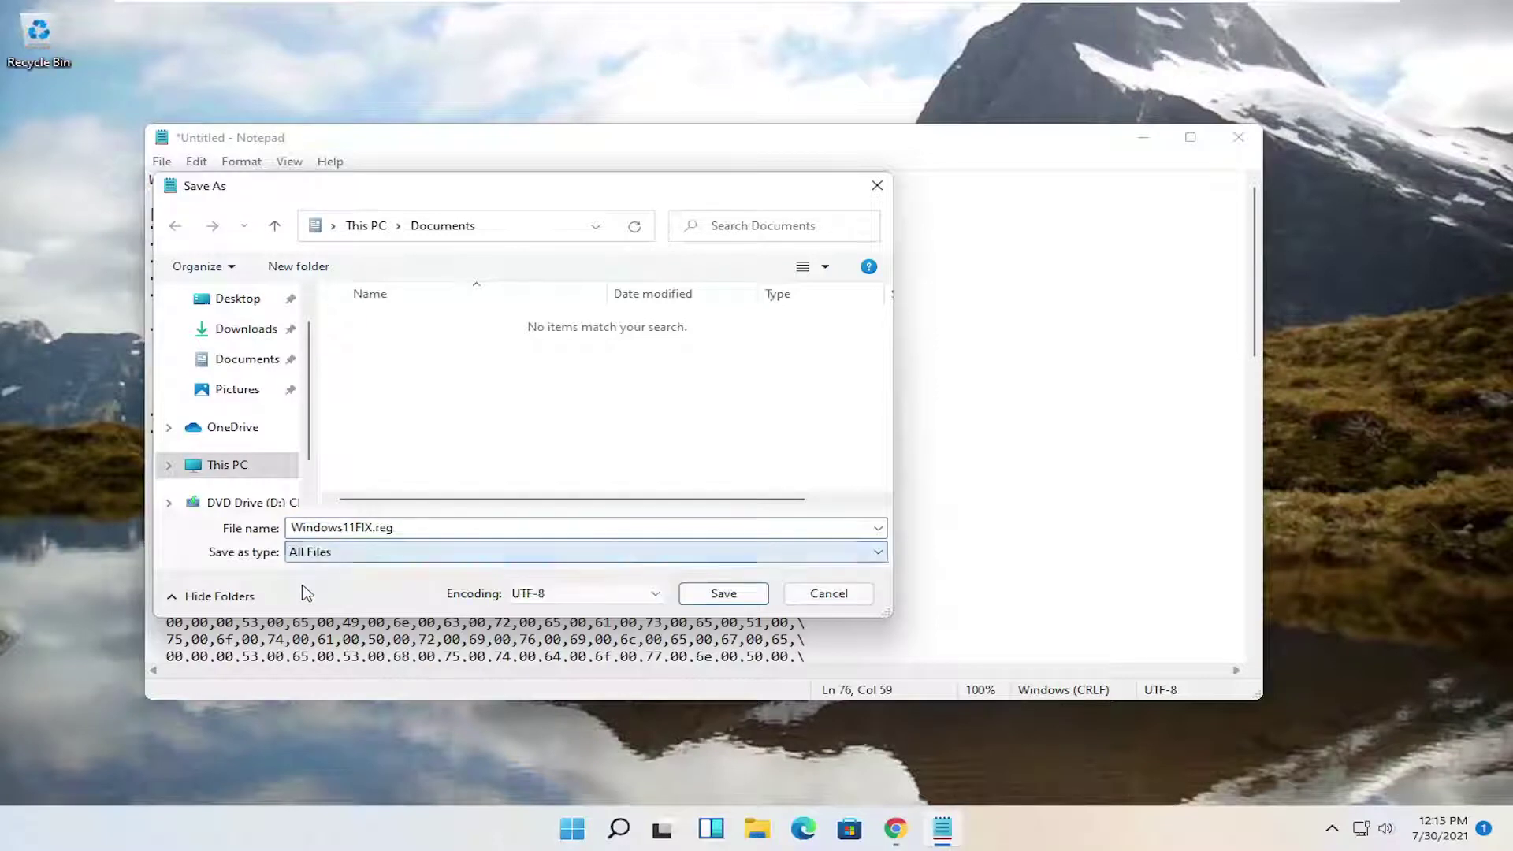
click(228, 299)
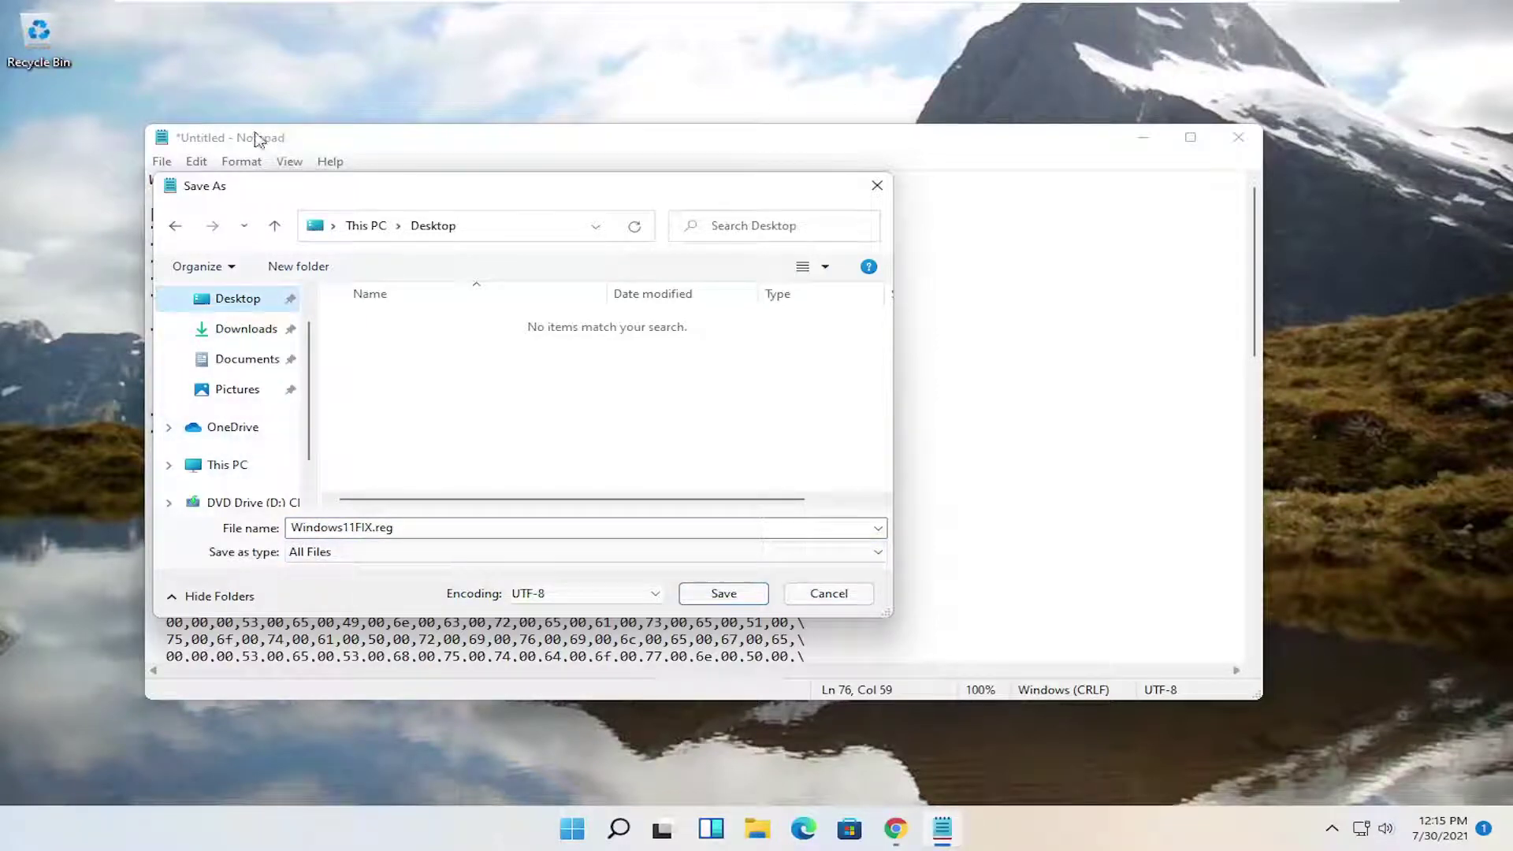
click(723, 595)
click(1239, 137)
- Merge Windows11FIX.reg from the desktop into the registry, accepting the prompts, and move the file to the Recycle Bin
drag(61, 163, 535, 260)
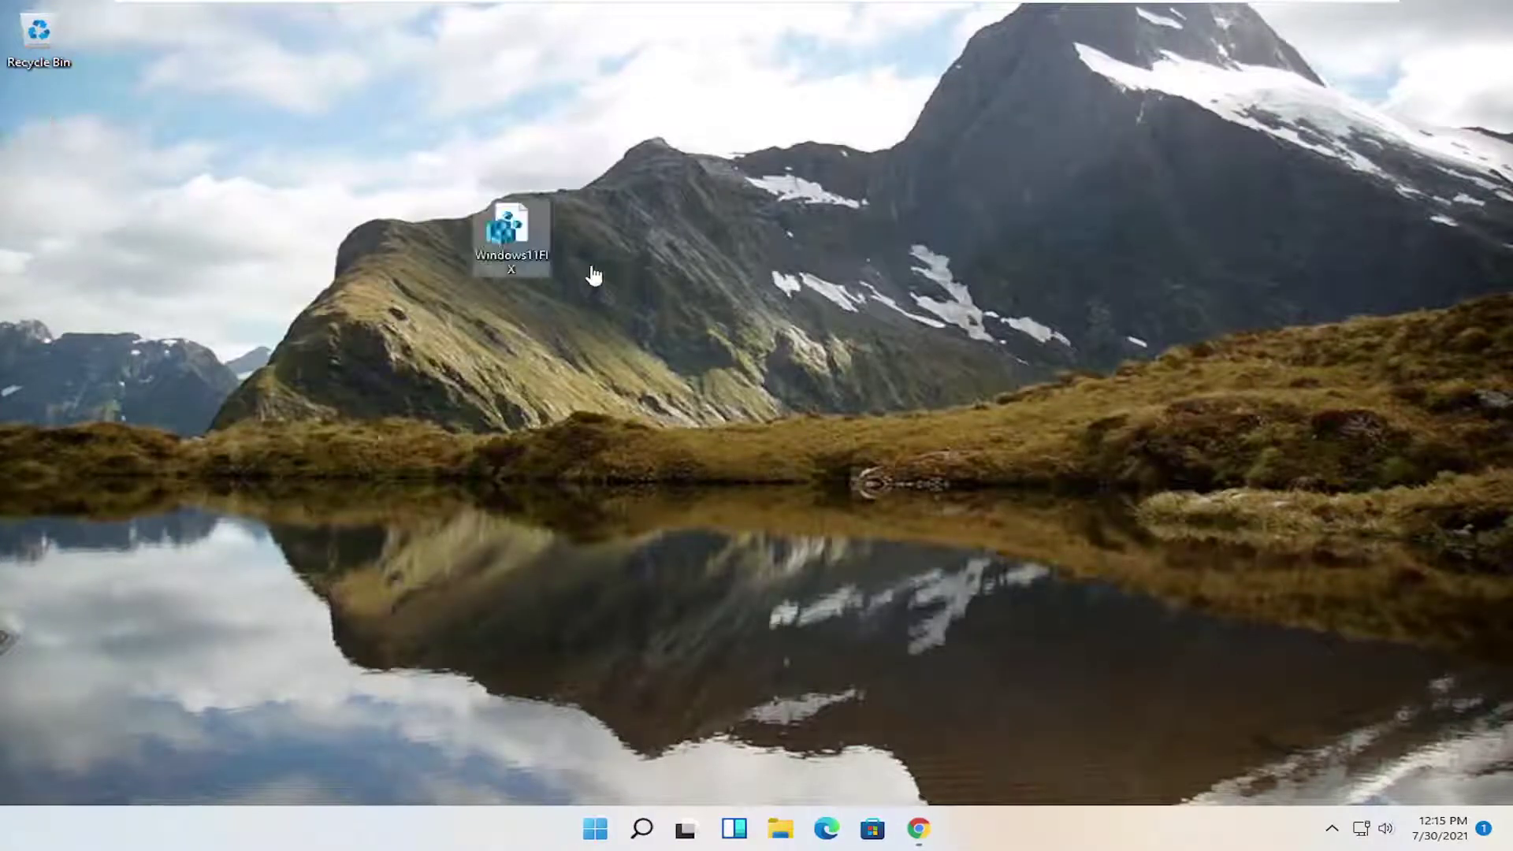
double_click(497, 250)
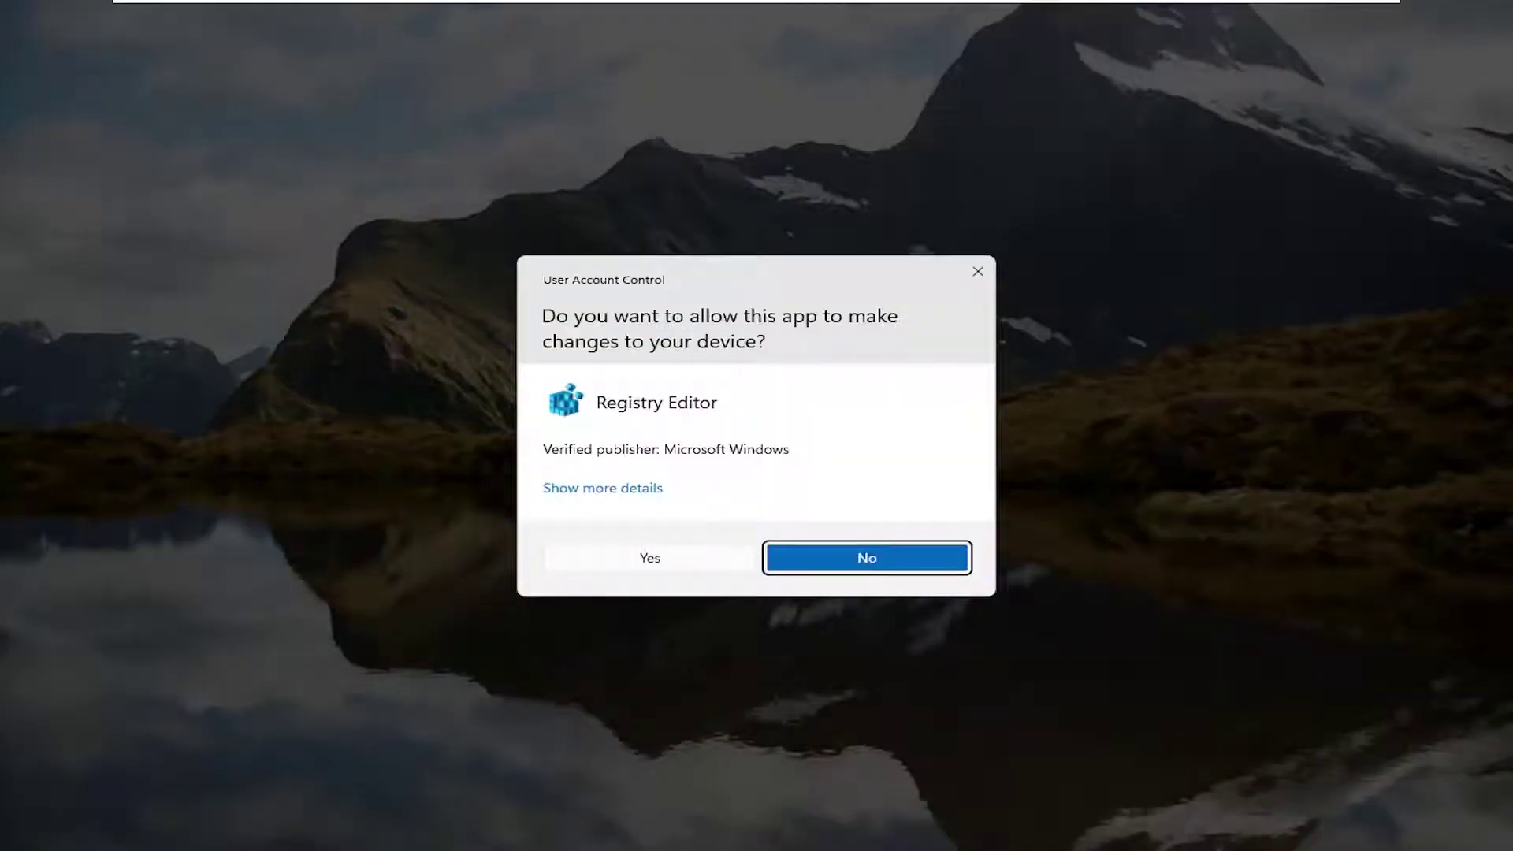
click(643, 557)
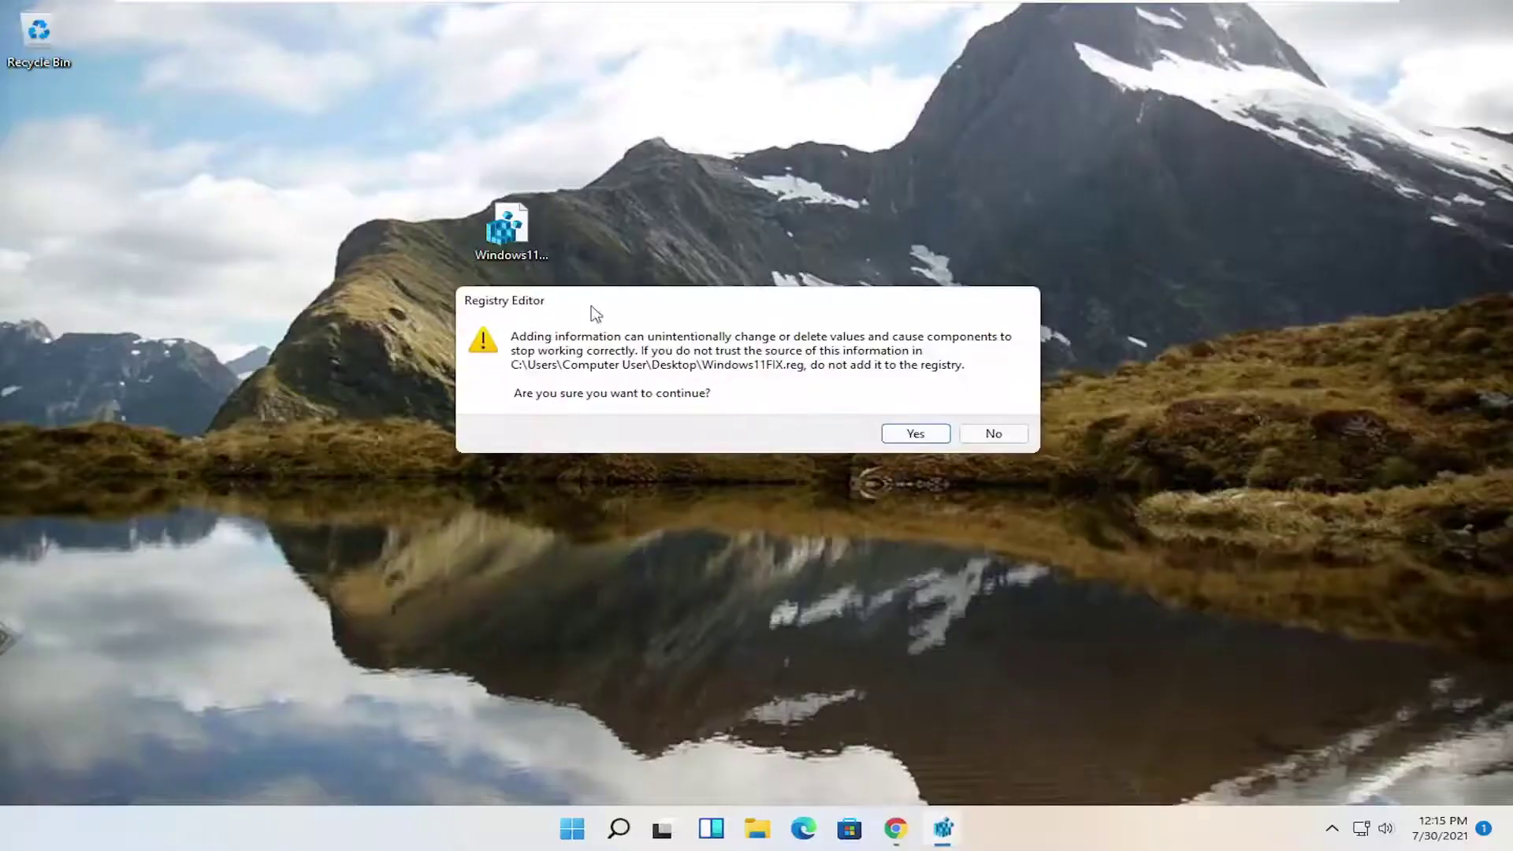
key(Return)
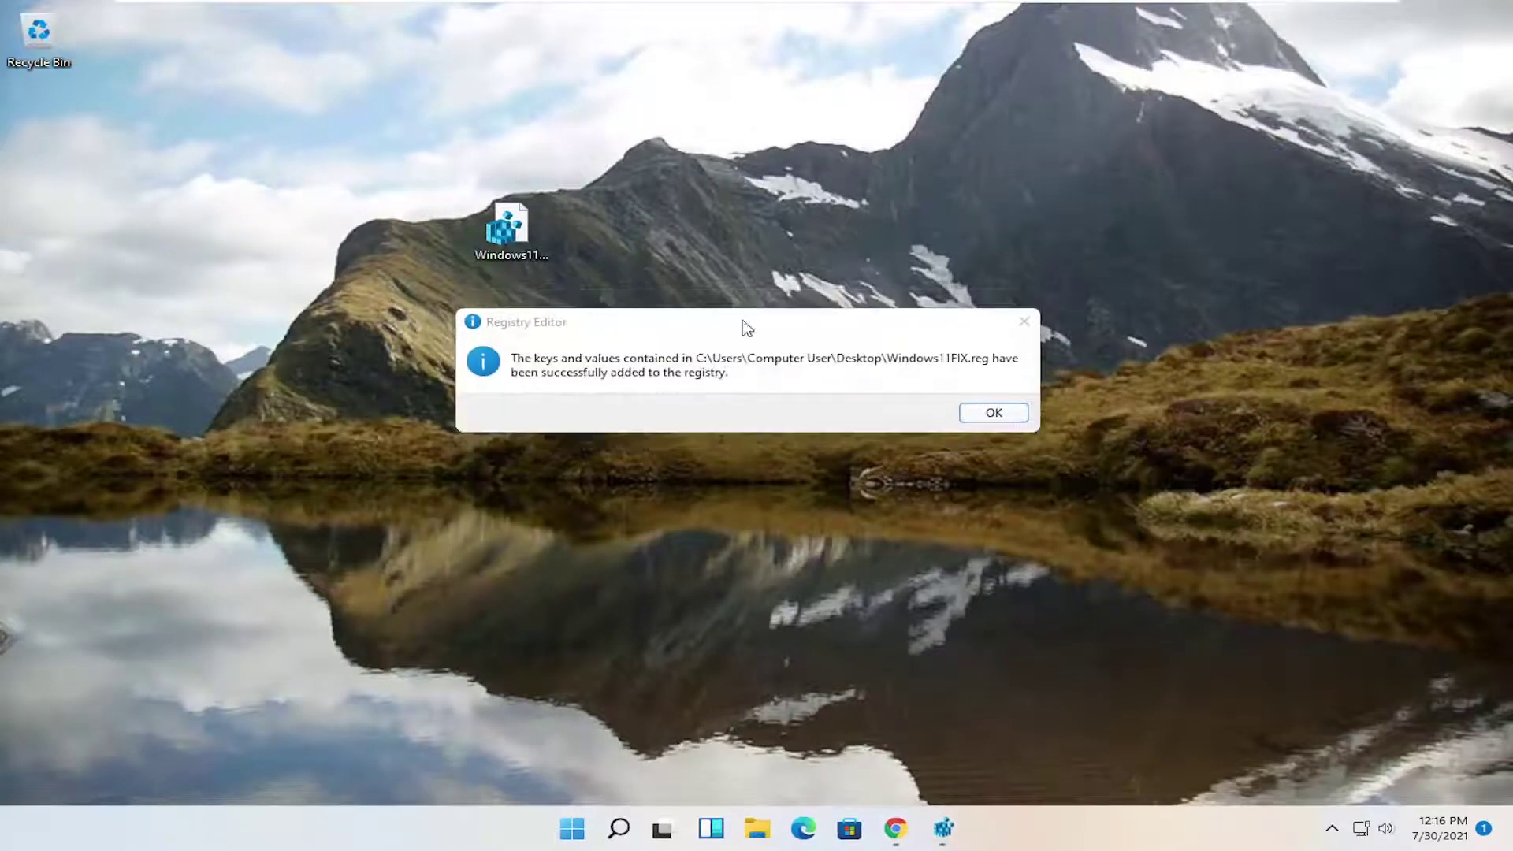
click(991, 412)
drag(507, 229, 33, 79)
drag(504, 240, 38, 43)
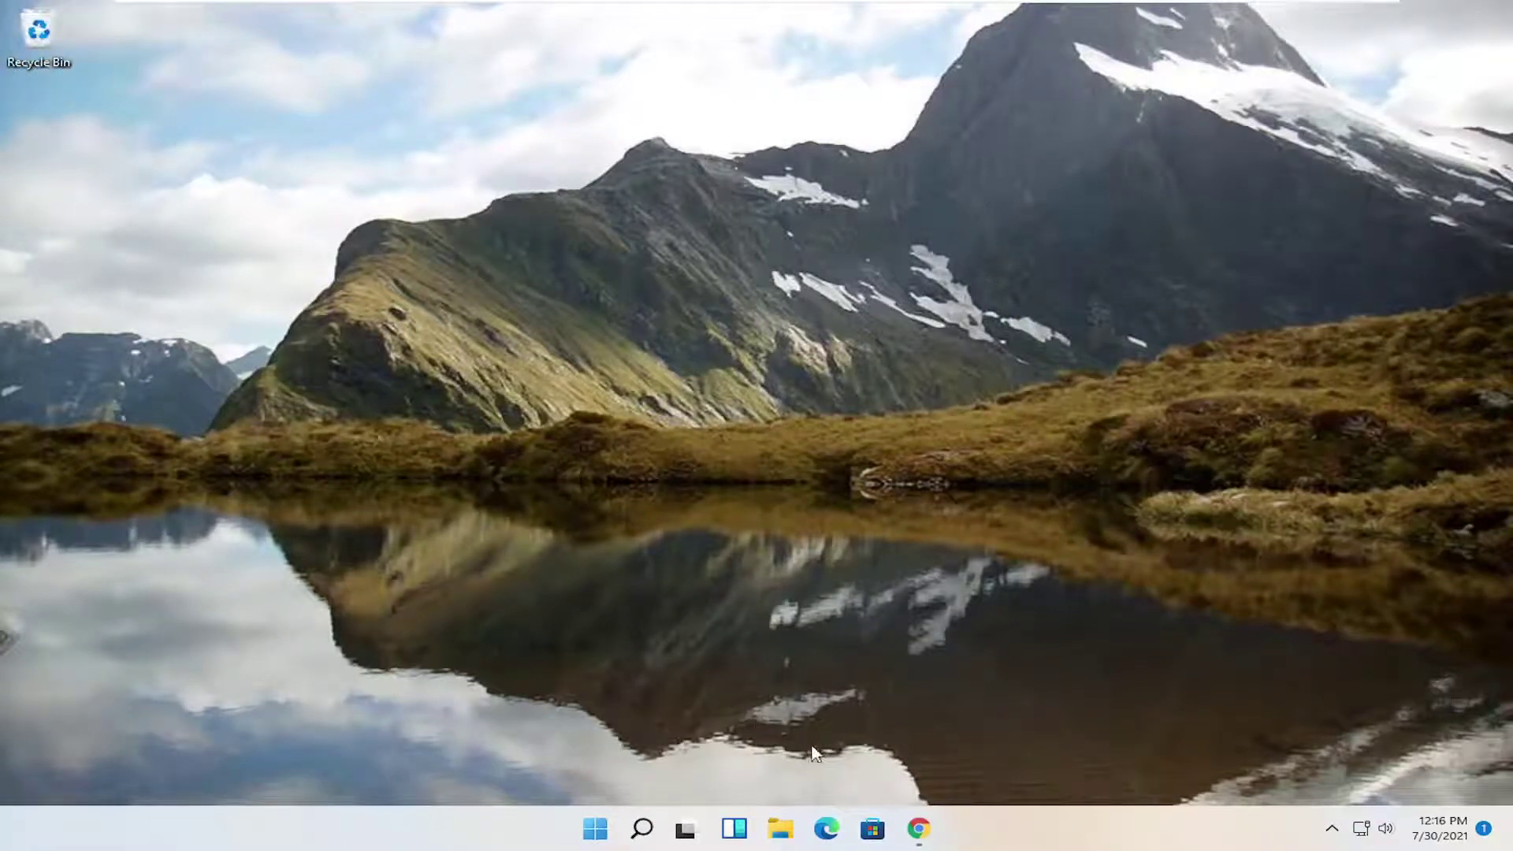
- Restart the computer
right_click(595, 828)
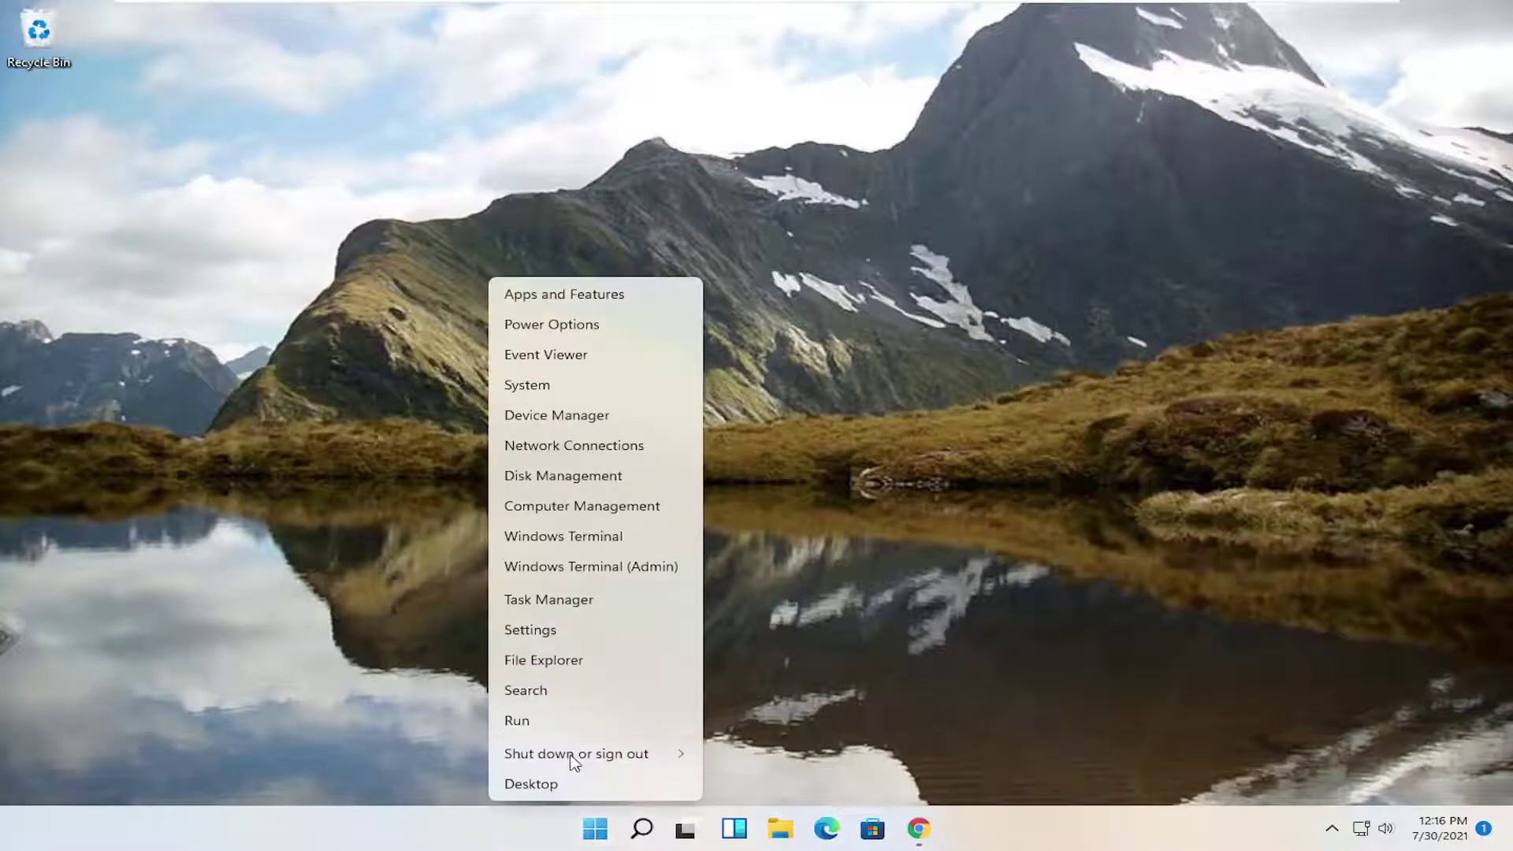
key(Escape)
right_click(603, 829)
mouse_move(614, 756)
click(737, 779)
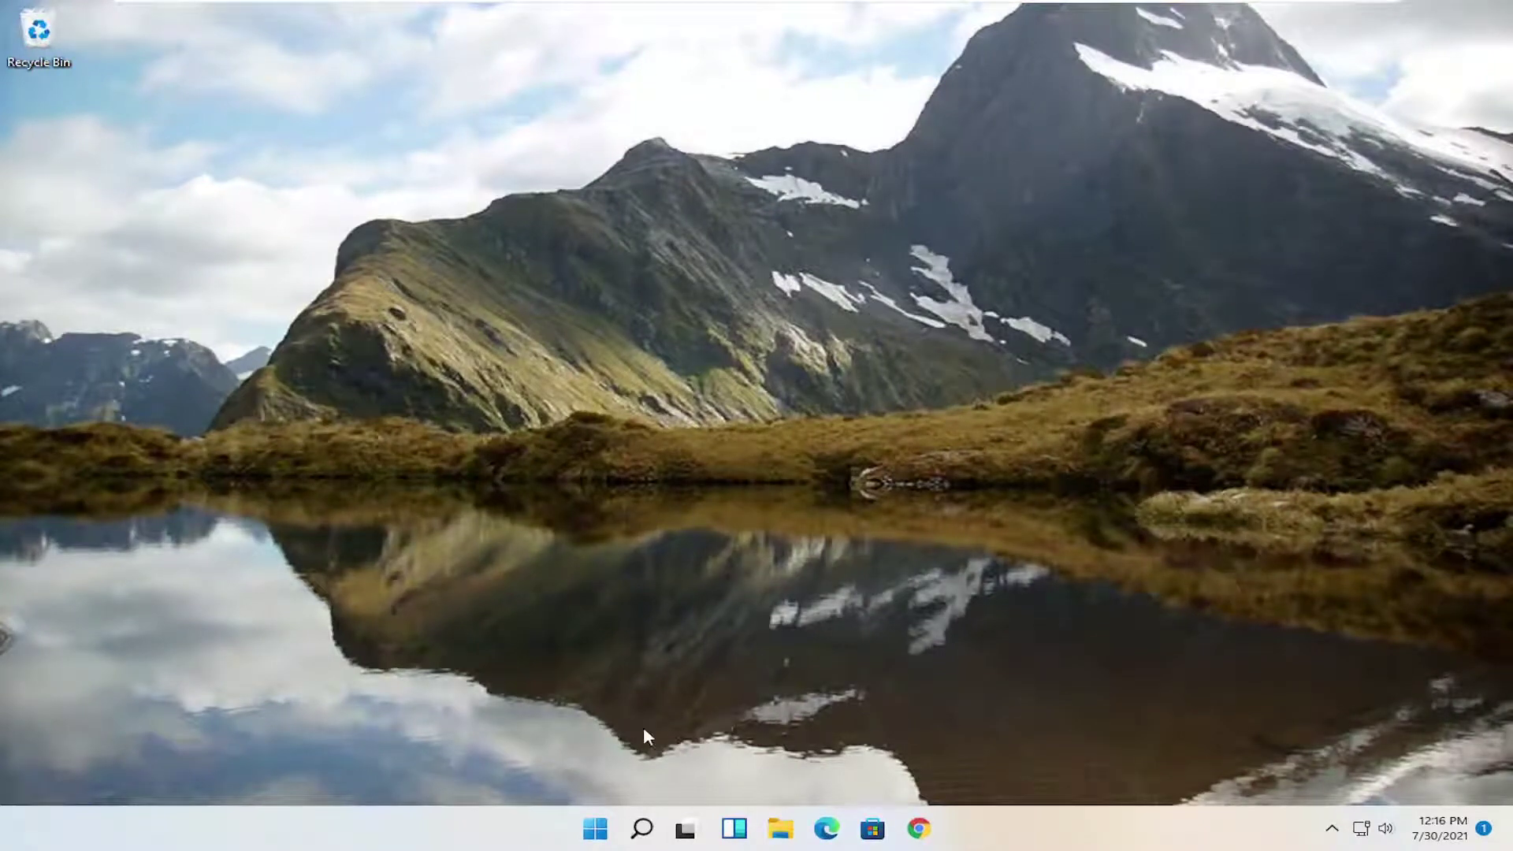
- Search for cmd and open Command Prompt as administrator, allowing it to make changes to the device
click(642, 829)
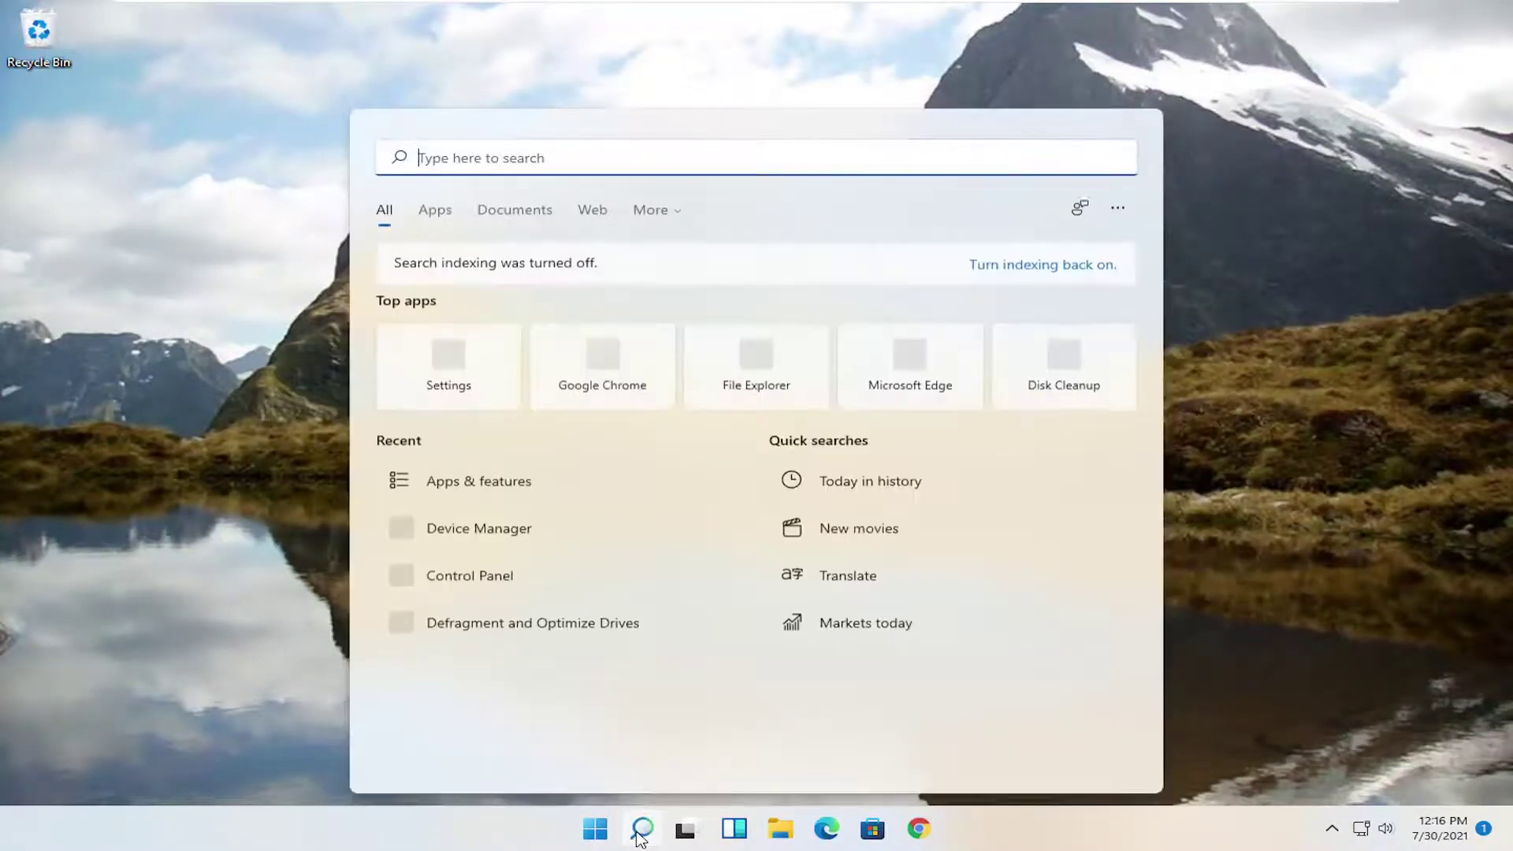
text(cmd)
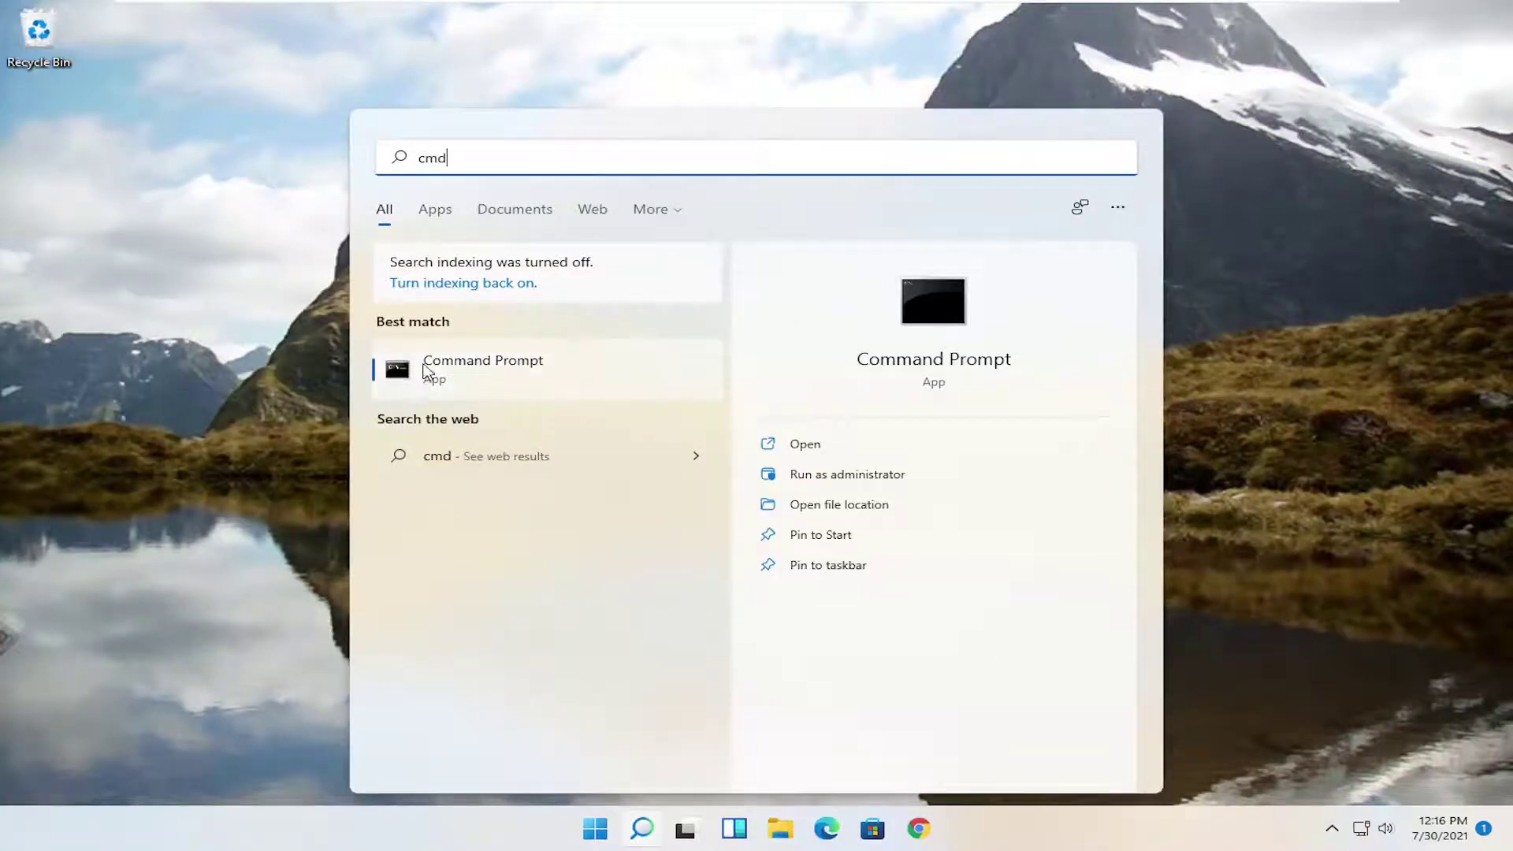
right_click(473, 387)
click(542, 417)
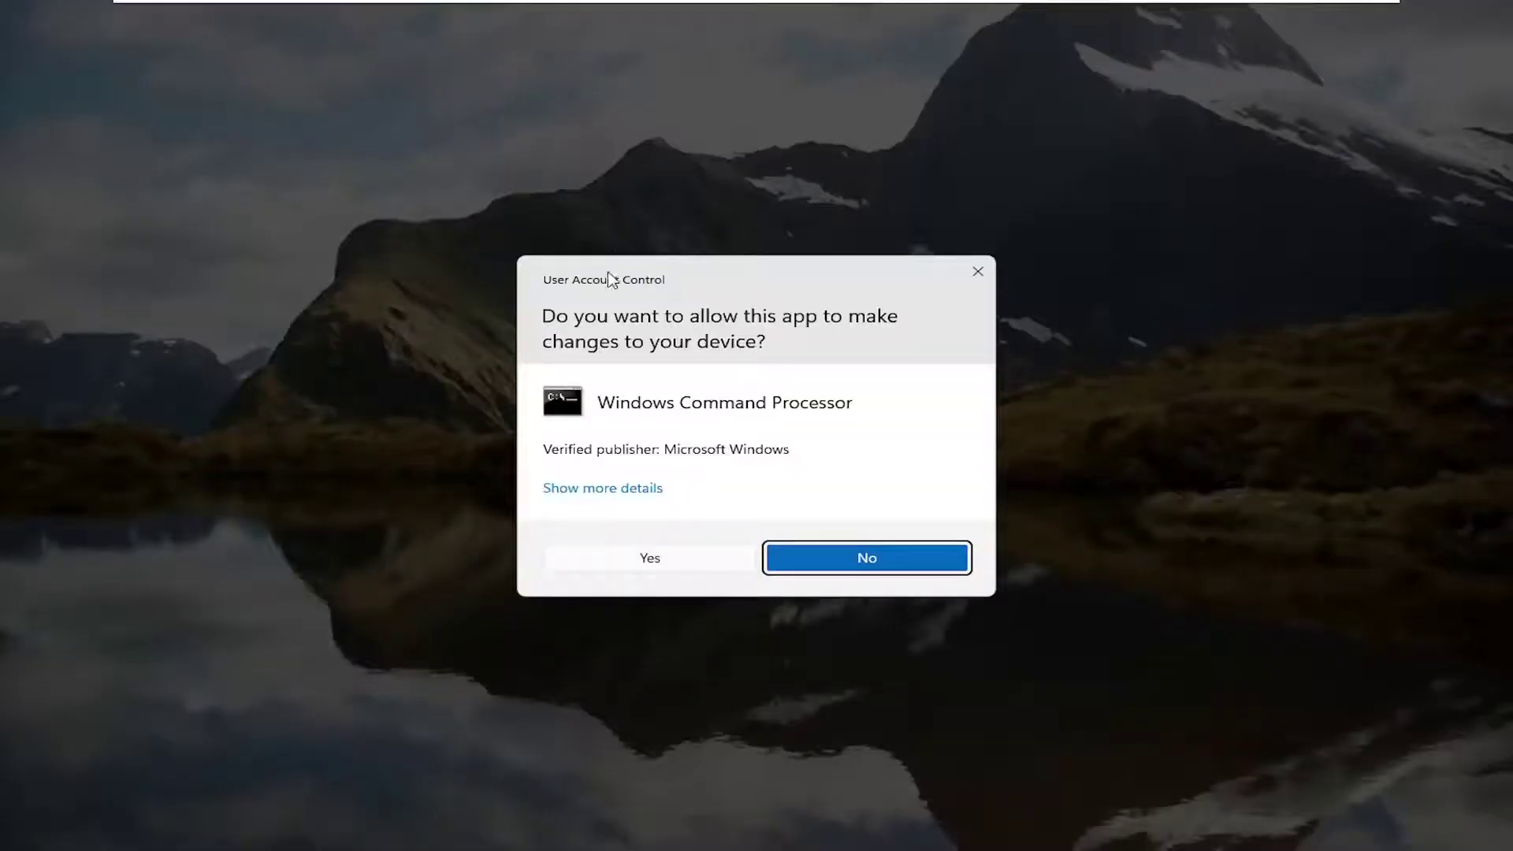
click(654, 561)
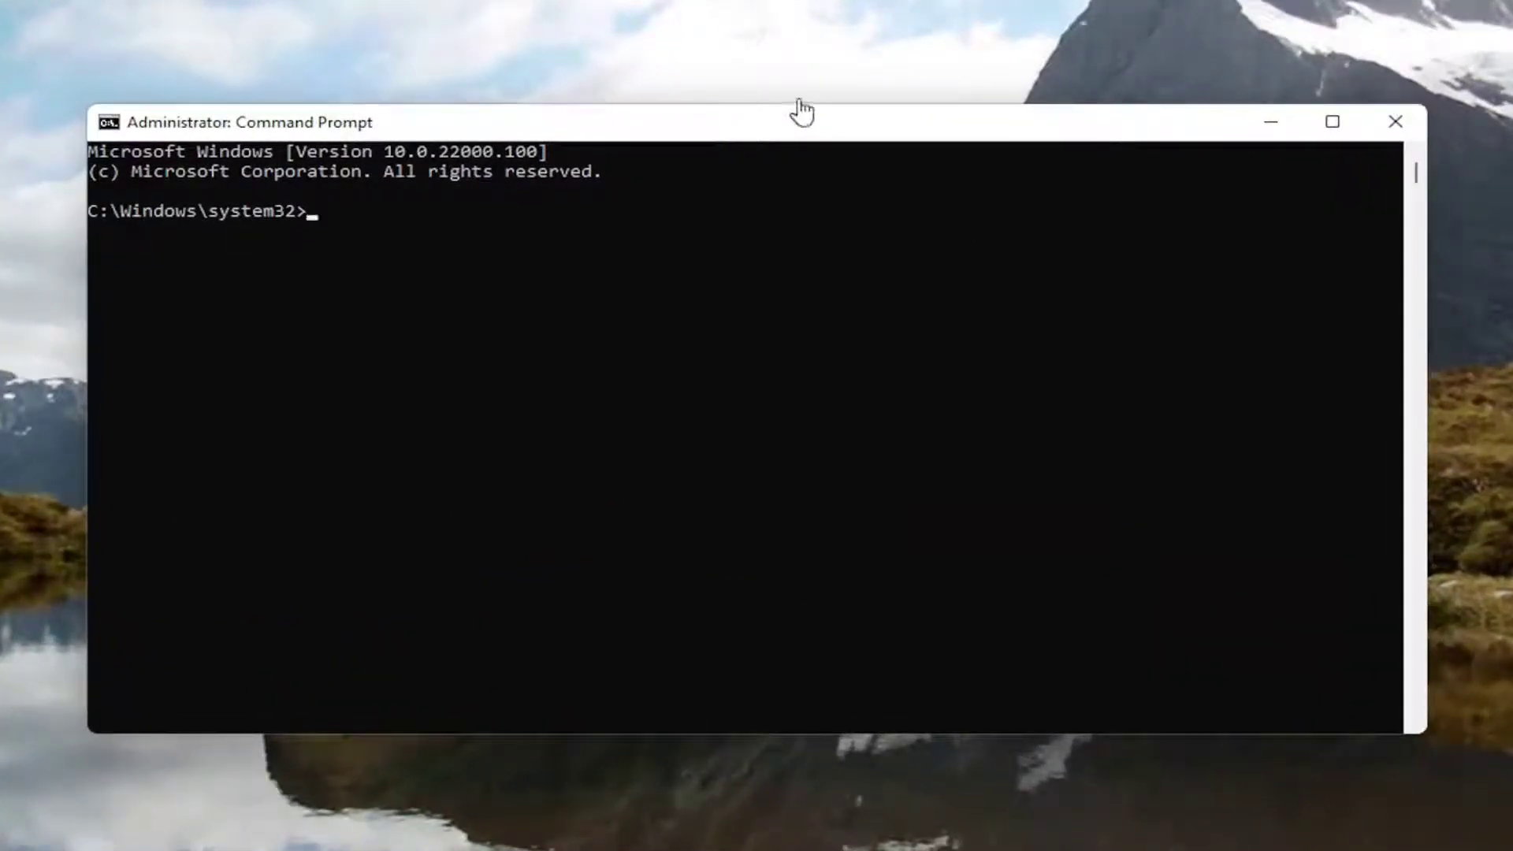
- Paste the copied command Dism.exe /Online /Cleanup-Image /Restorehealth into the elevated Command Prompt and run it
right_click(709, 135)
mouse_move(800, 328)
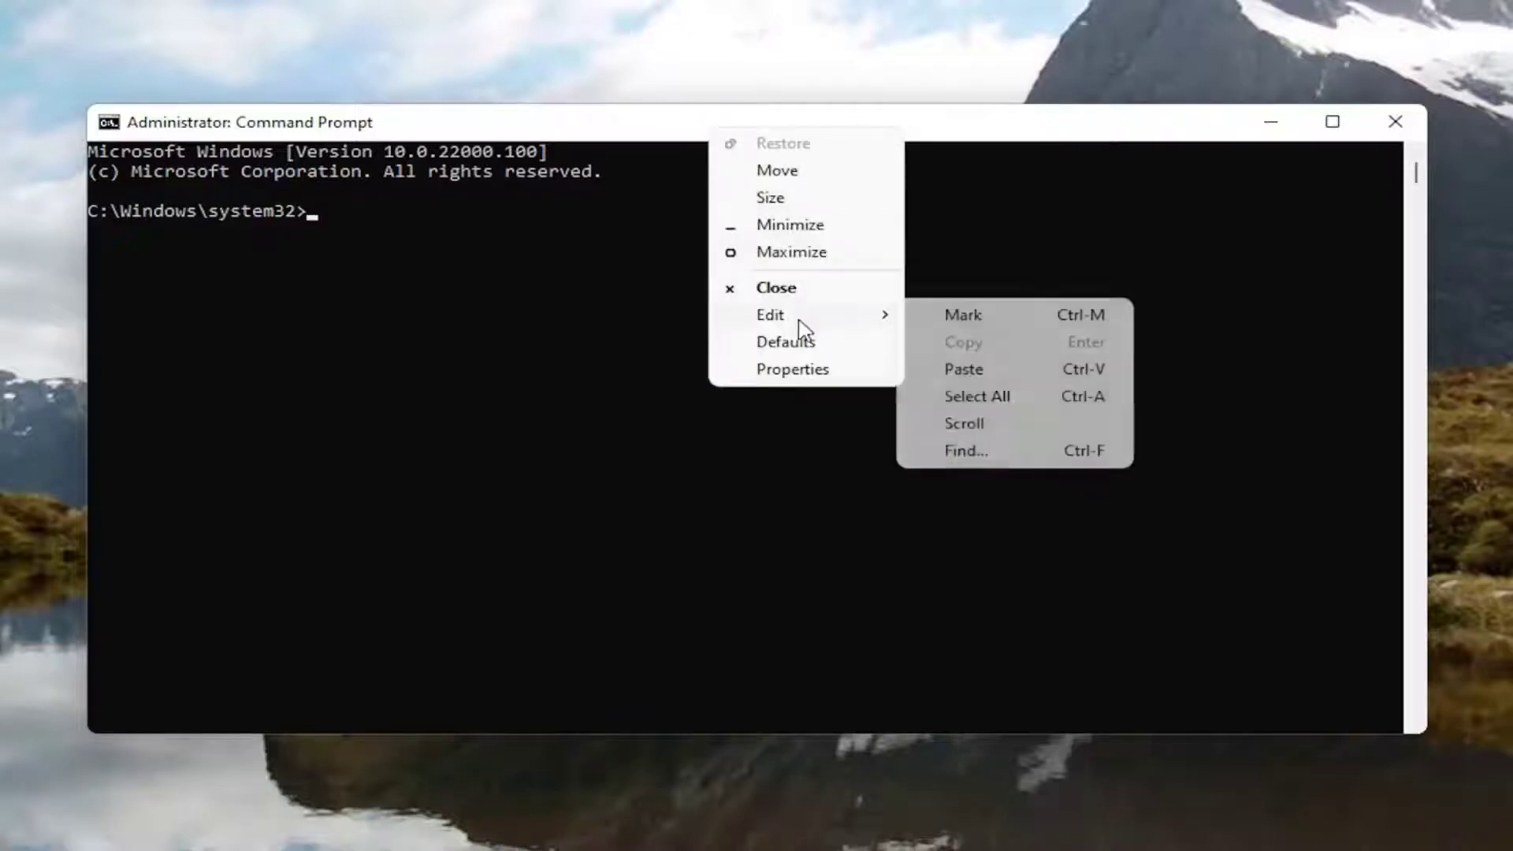
click(964, 369)
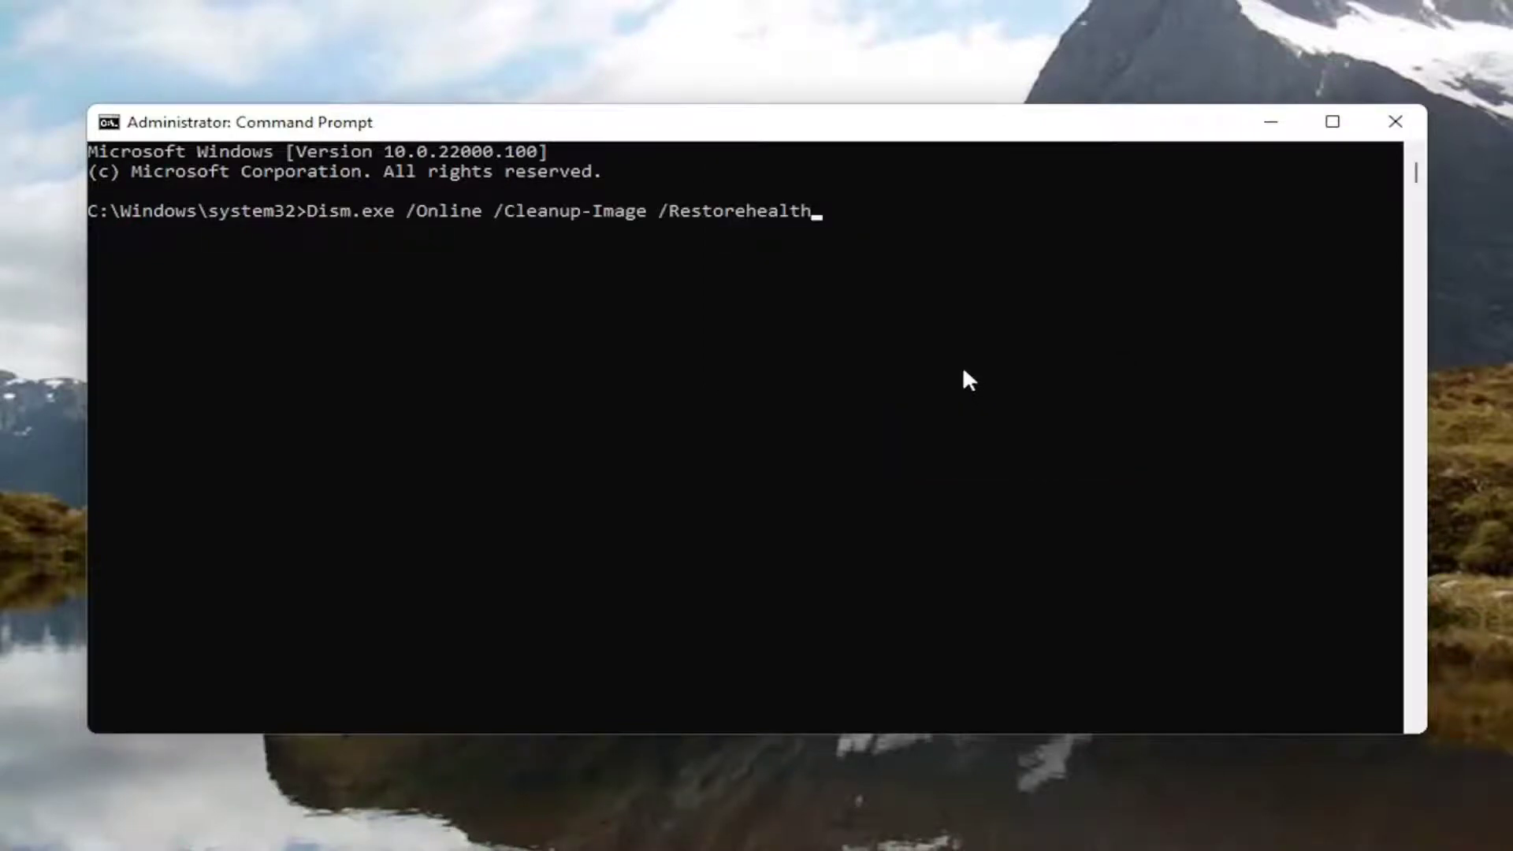
key(Return)
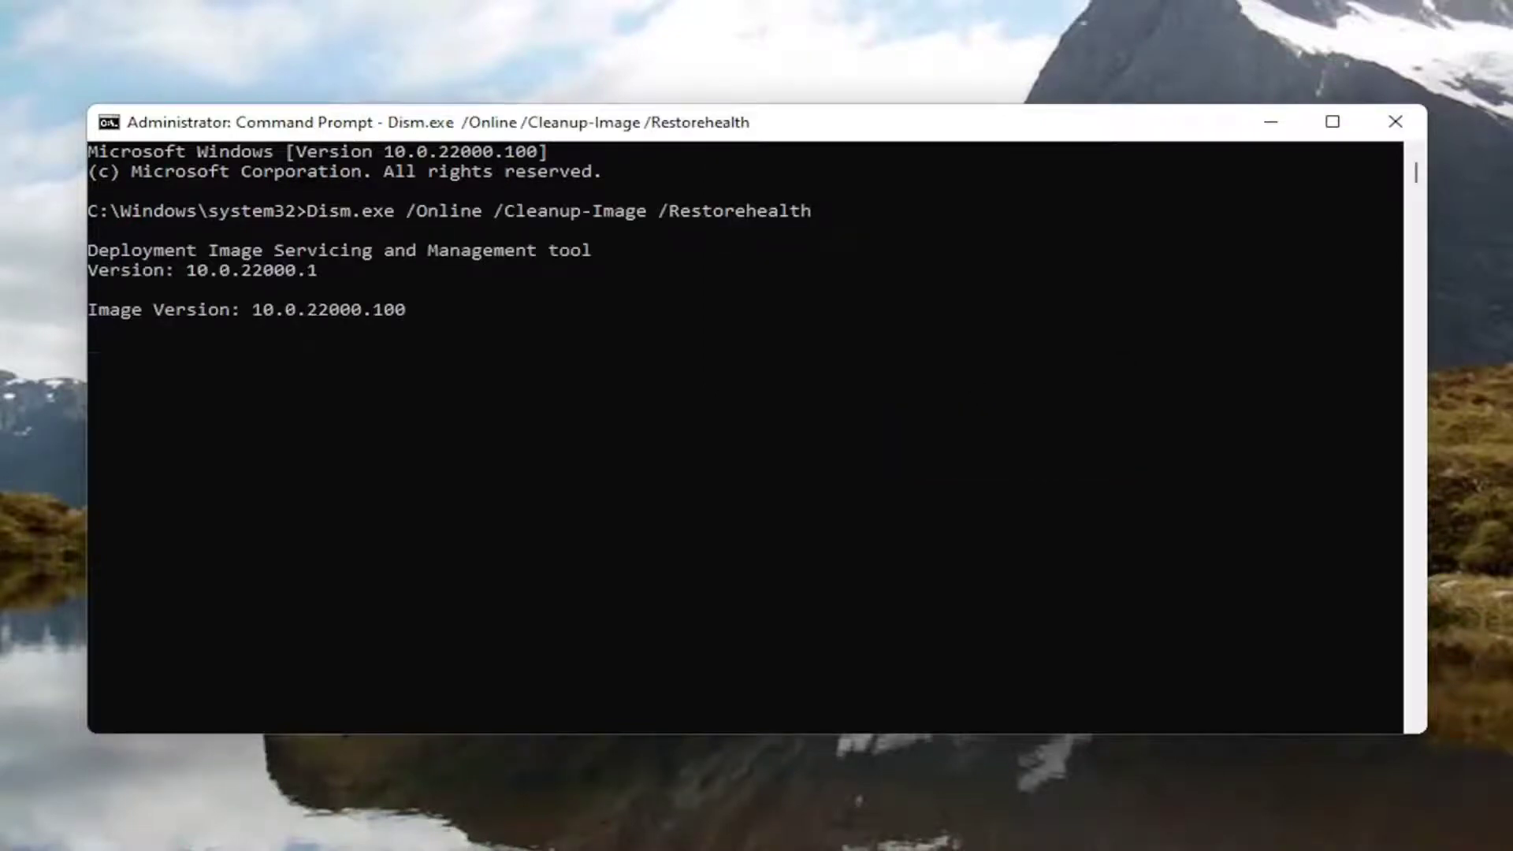
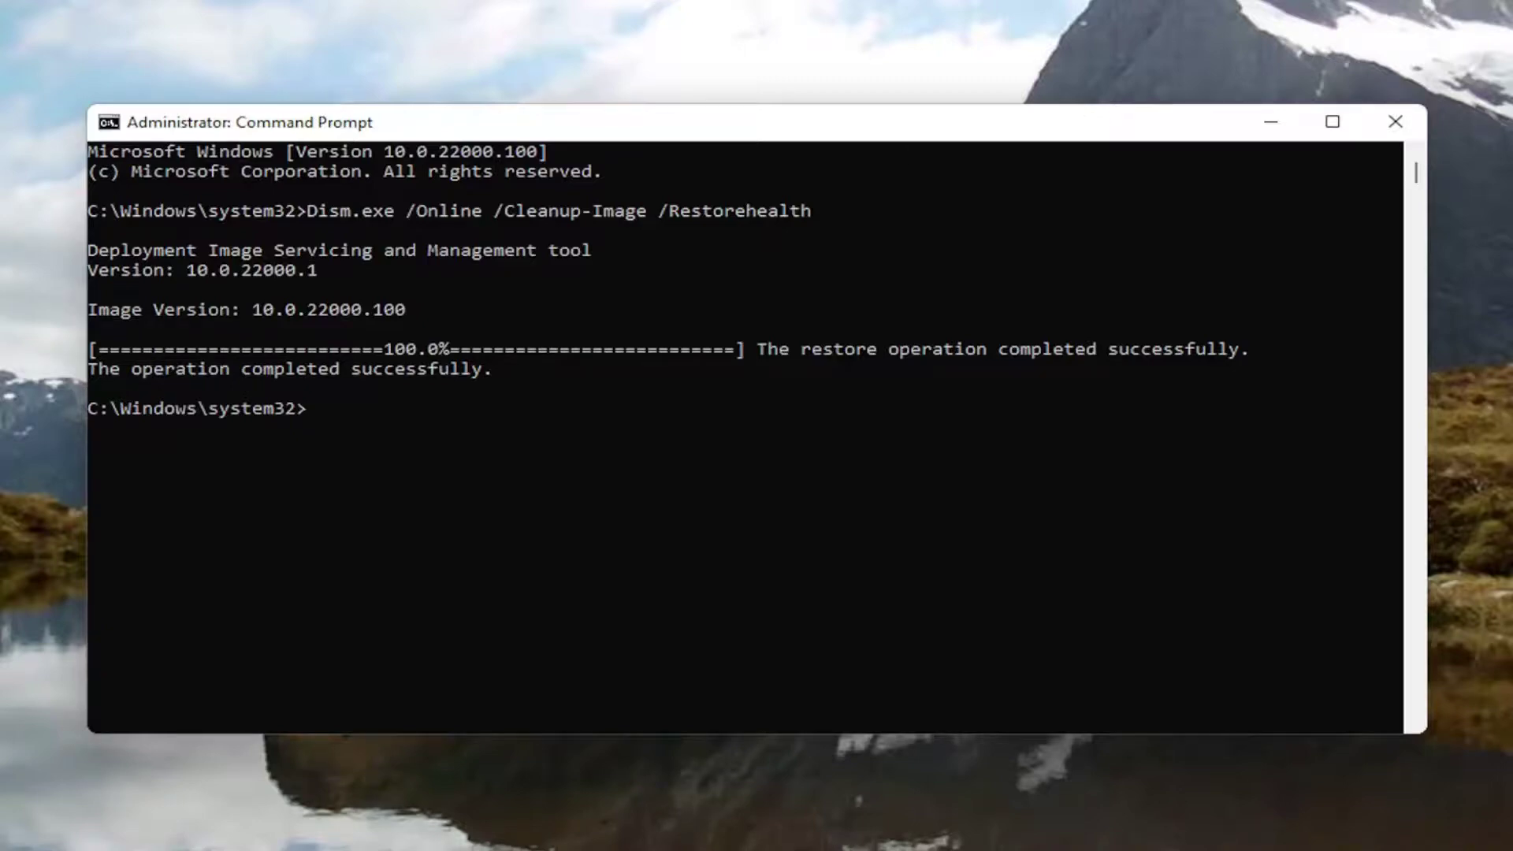
- Run the system file scan with sfc /scannow, let it finish, and close Command Prompt
text(sfc /scannow)
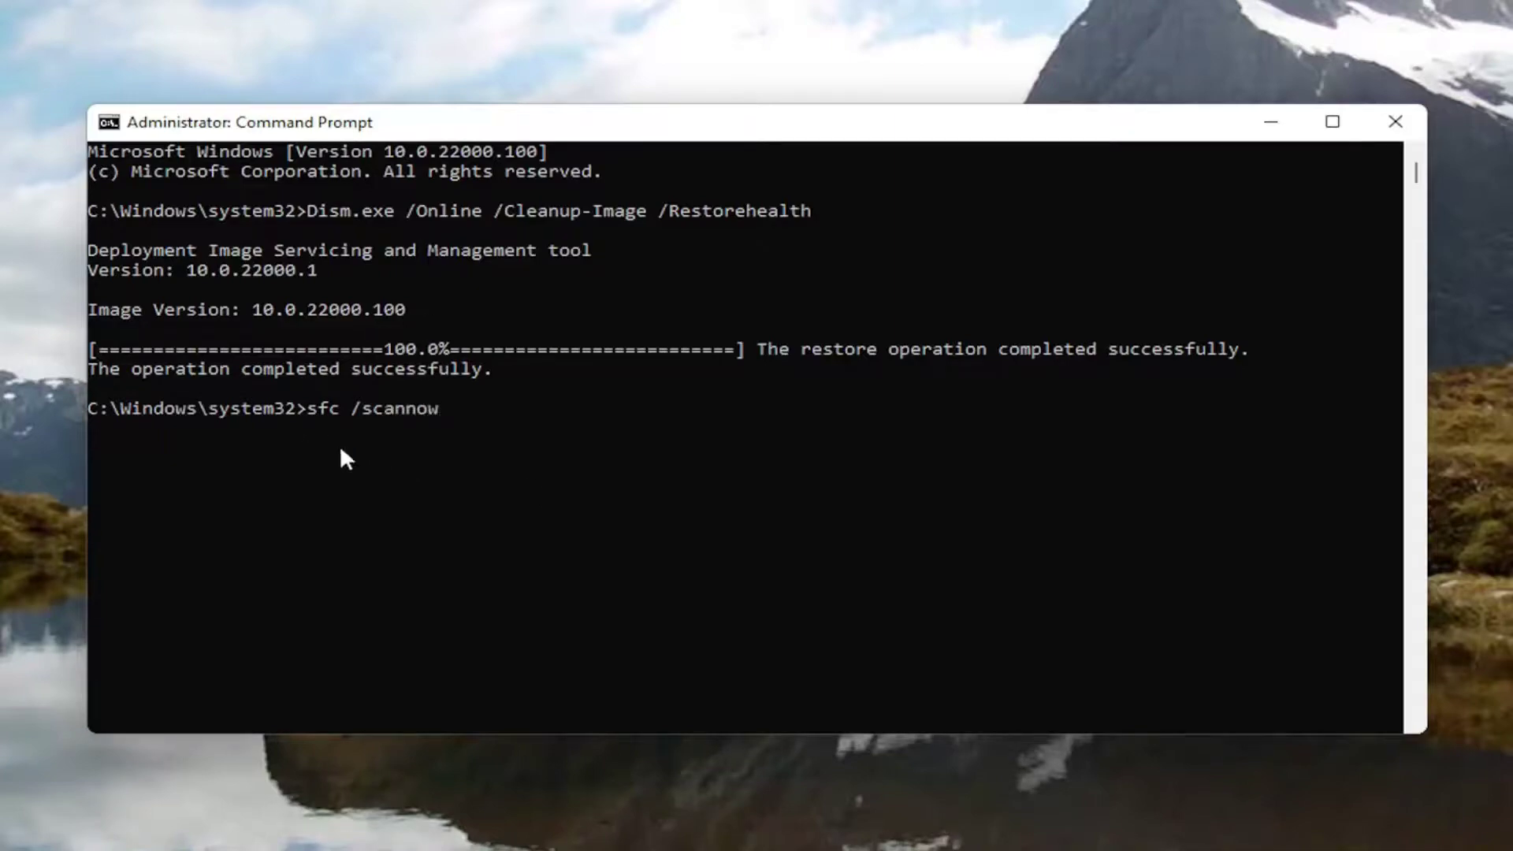
key(Return)
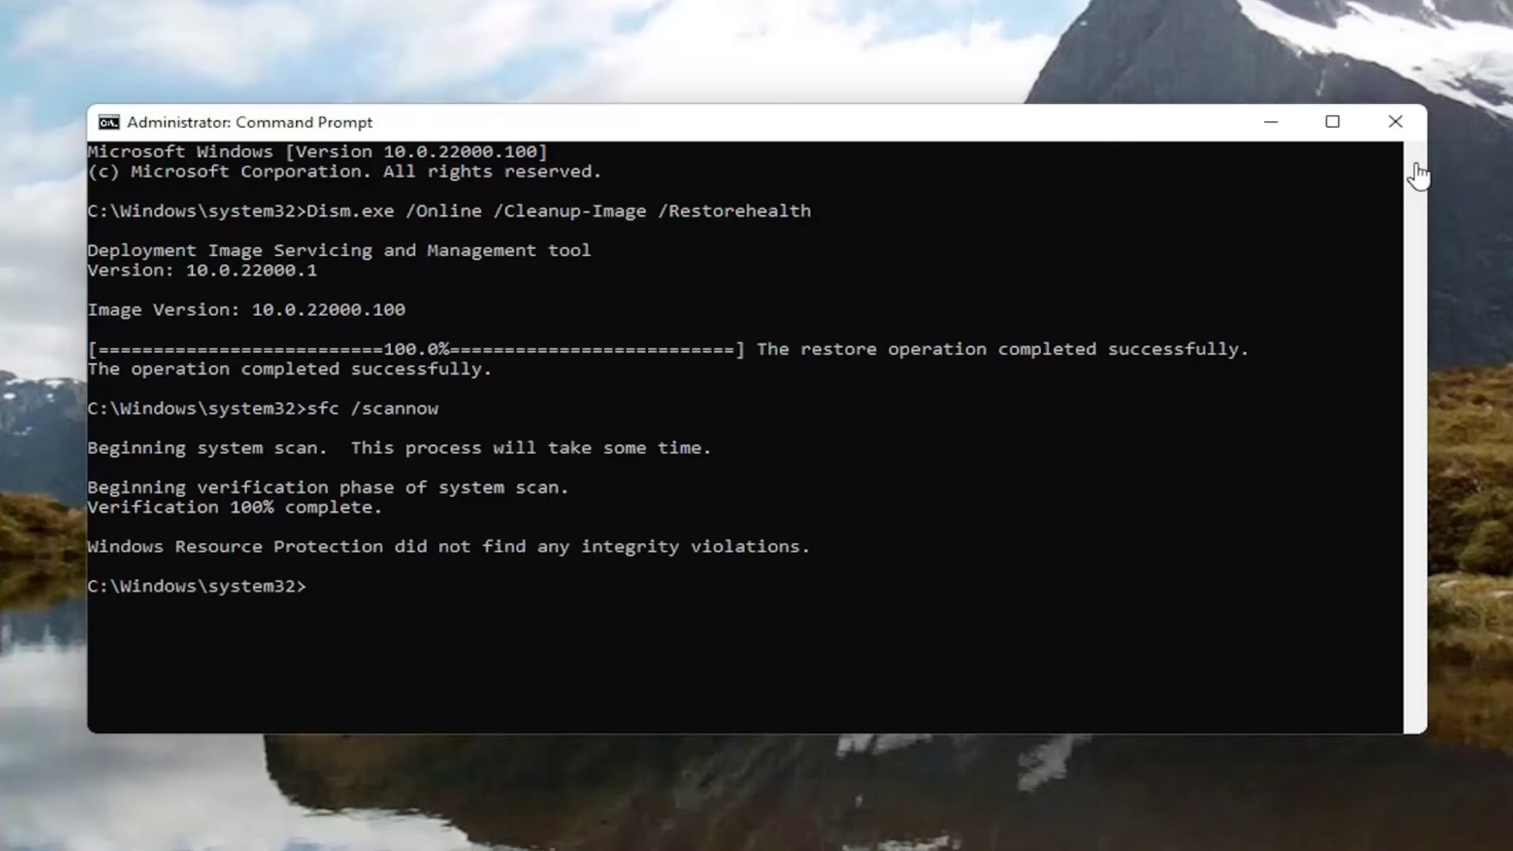
click(1395, 121)
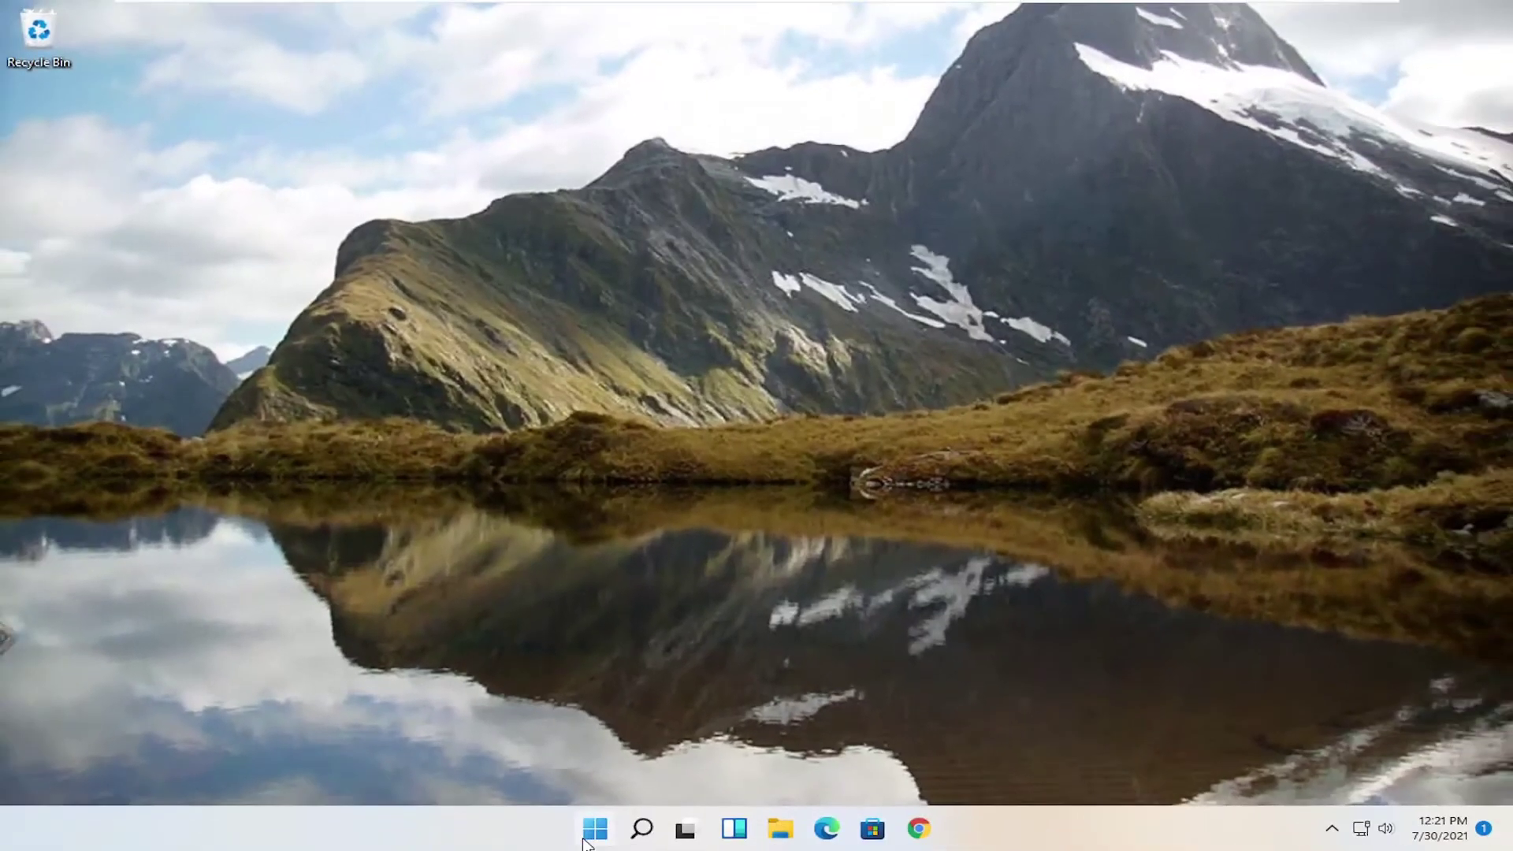
- Restart the computer to finish the DISM and system file repair
right_click(595, 827)
mouse_move(591, 758)
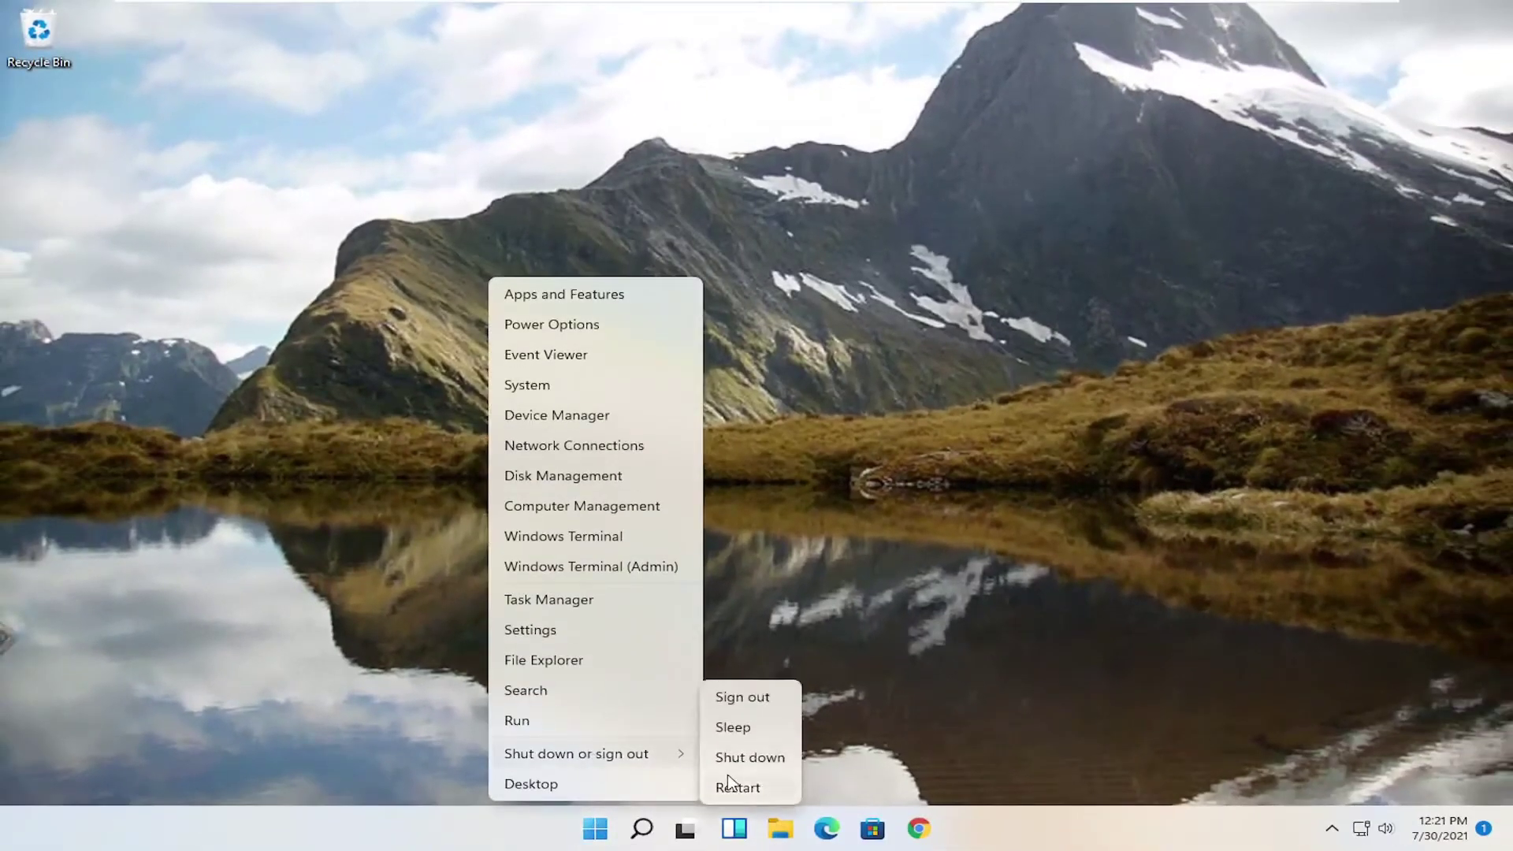
click(734, 783)
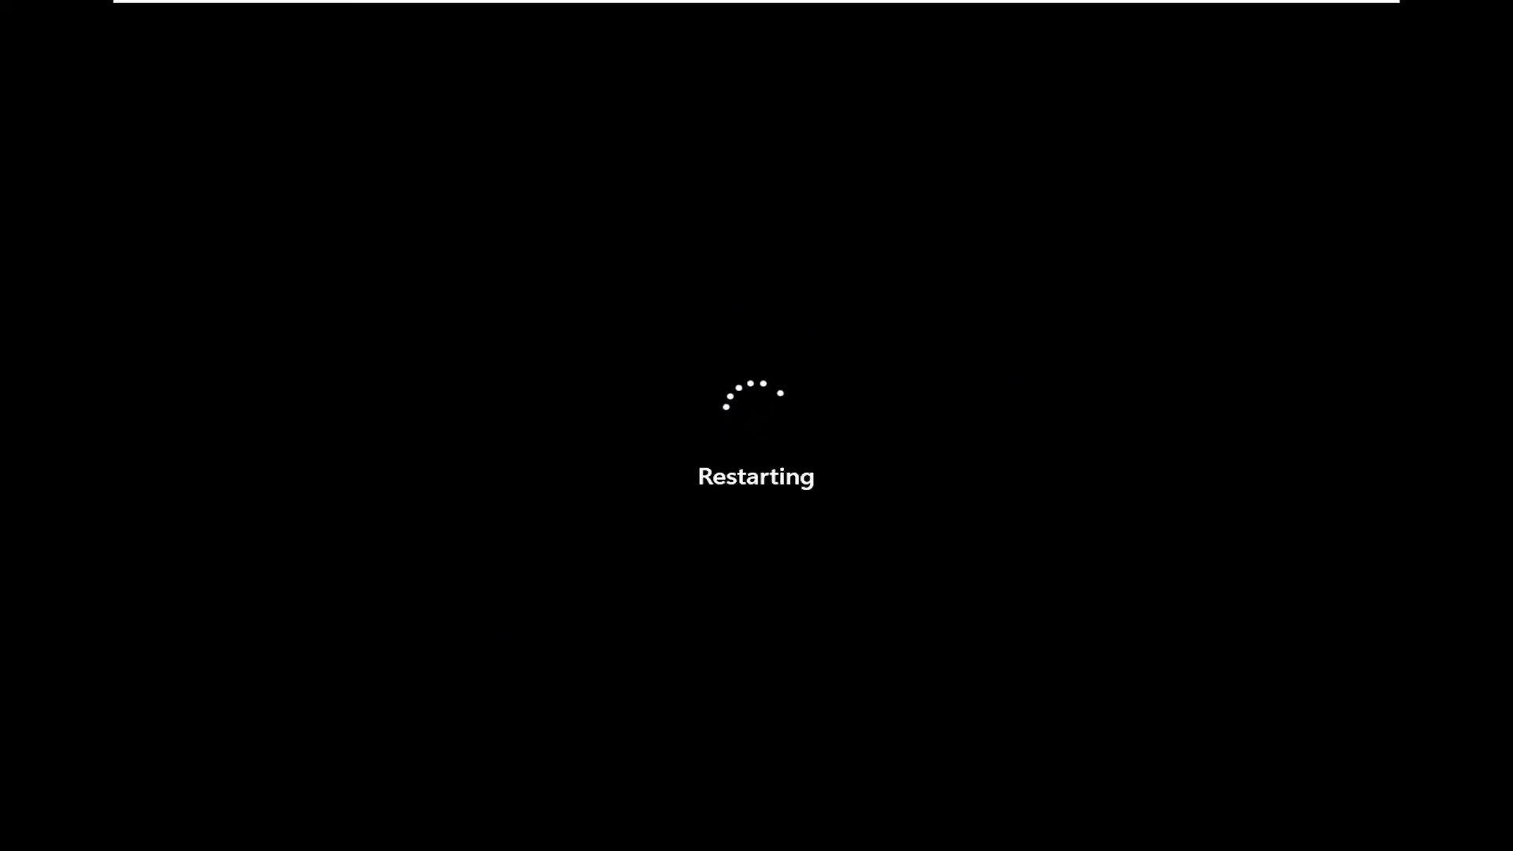